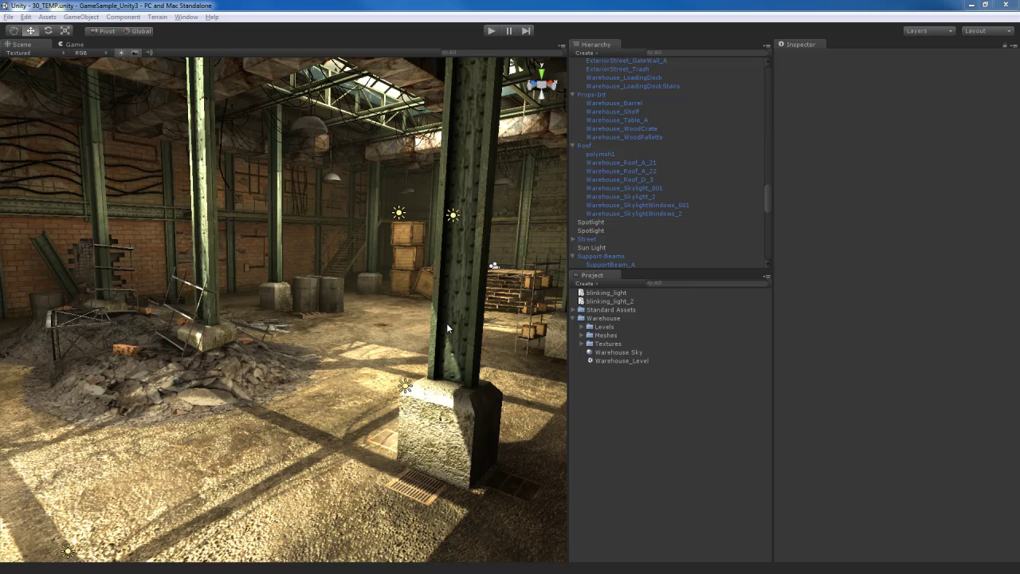
- Look over the warehouse scene from the interior, the courtyard and the rooftop skylights
key("w")
right_click_drag(446, 322, 367, 343)
key("s")
key("e")
key("s")
key("w")
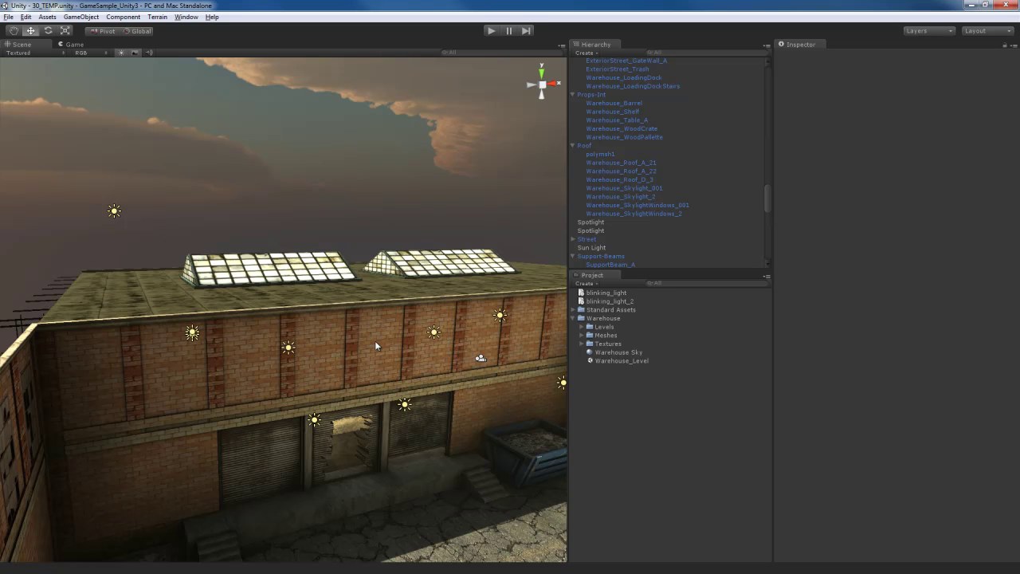
right_click_drag(375, 342, 307, 380)
key("w")
- Set the shader of the SupportBeam_A material to VertexLit
left_click(502, 358)
left_click(384, 305)
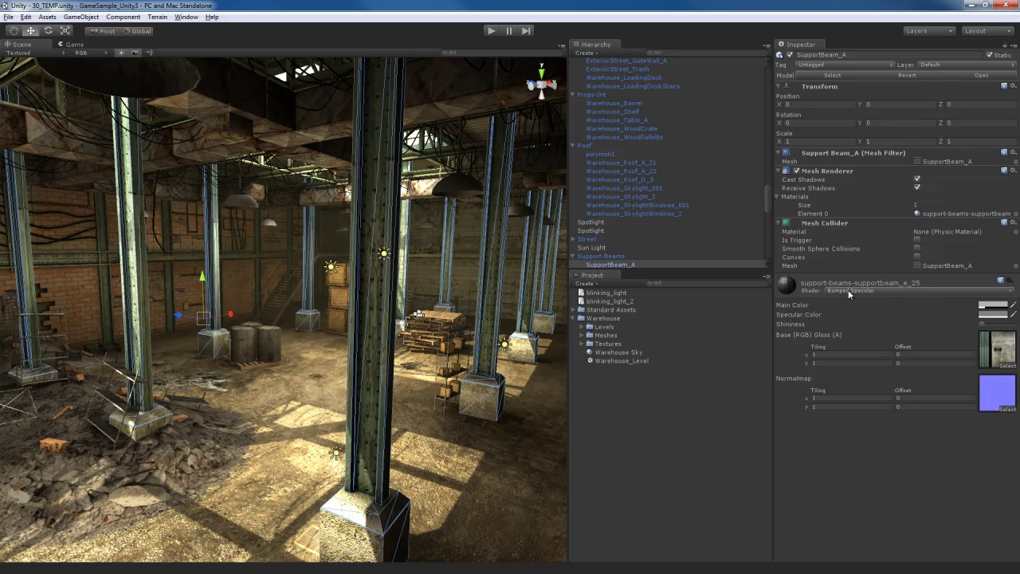
left_click(922, 292)
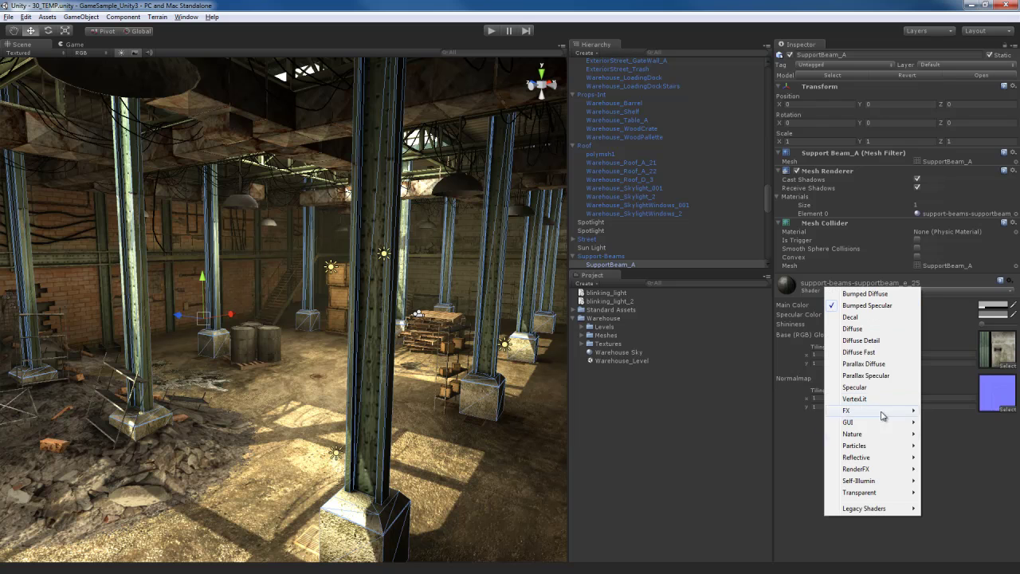
left_click(854, 398)
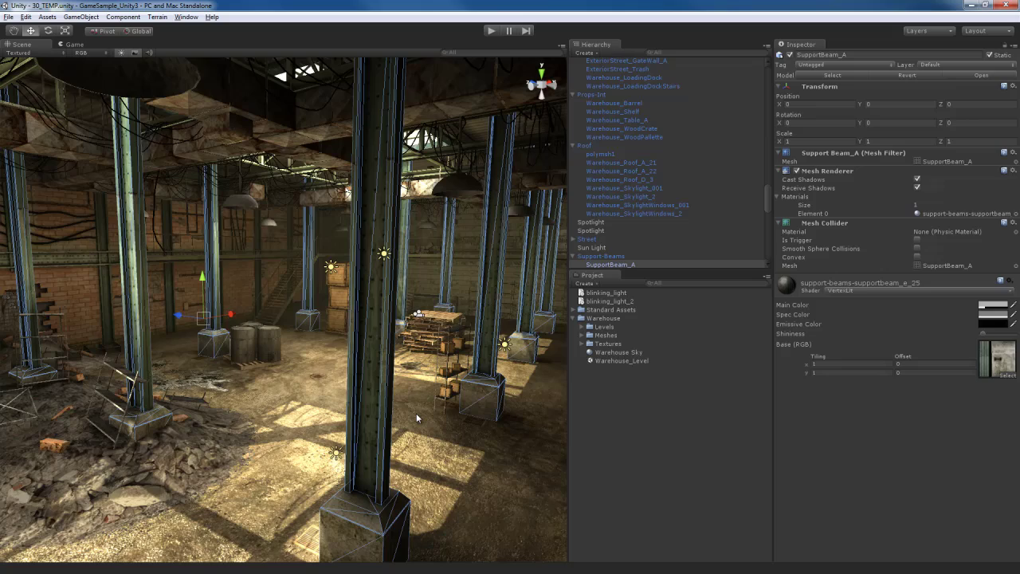
- Inspect the support beam bases up close and set the SupportBeam_A material's shader back to Bumped Specular
mouse_move(416, 416)
left_mouse_down("alt")
mouse_move(438, 428)
mouse_move(397, 415)
left_mouse_up("alt")
key("w")
mouse_move(397, 411)
right_mouse_down()
mouse_move(422, 400)
mouse_move(436, 415)
mouse_move(404, 379)
mouse_move(422, 366)
mouse_move(439, 392)
mouse_move(406, 409)
right_mouse_up()
key("w")
left_click_drag(406, 415, 279, 392, "alt")
mouse_move(378, 401)
right_mouse_down()
mouse_move(356, 392)
mouse_move(324, 352)
mouse_move(364, 388)
right_mouse_up()
key("s")
scroll(364, 387, "down", 3)
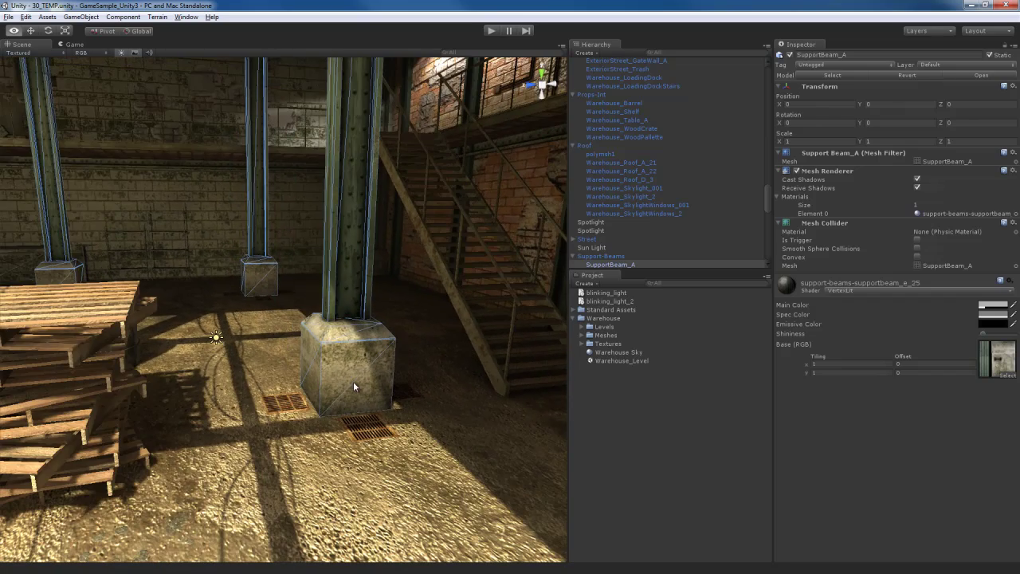
left_click(894, 290)
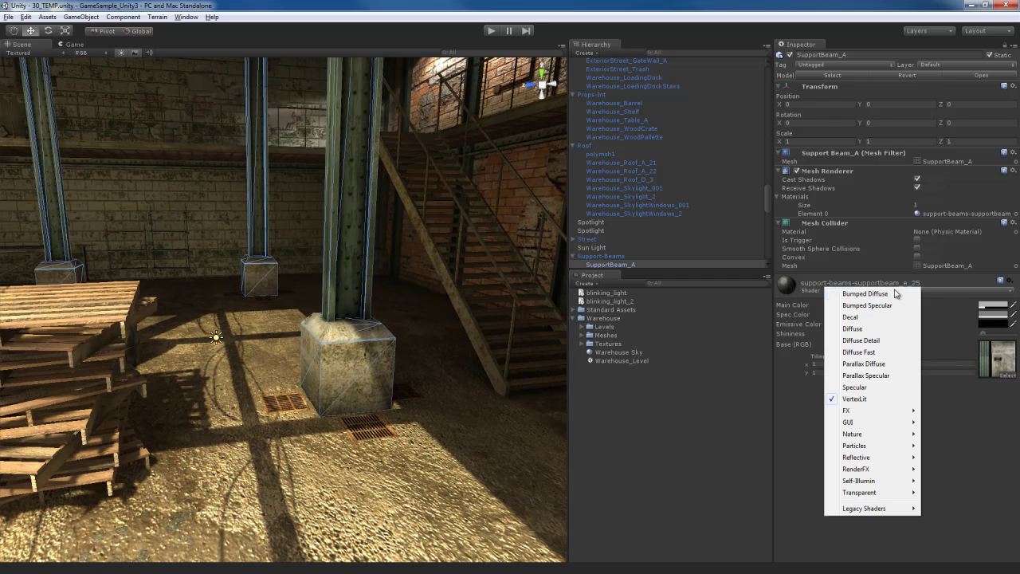
left_click(884, 308)
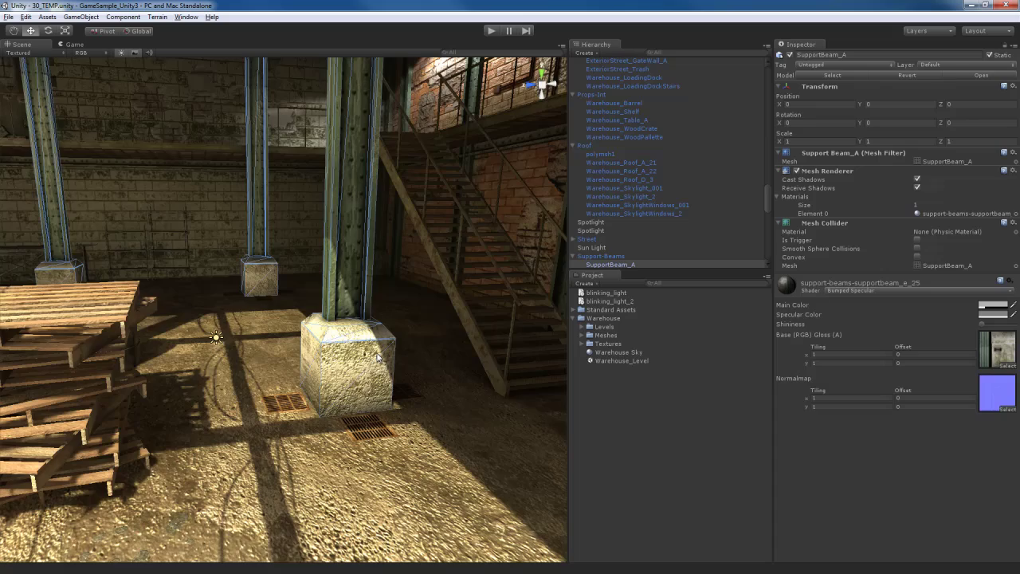
- Set the shader of the background building ExteriorStreet_BackgroundBldng_C_1 outside the warehouse to VertexLit
right_click_drag(374, 383, 192, 392)
right_click_drag(477, 378, 259, 382)
right_click_drag(518, 376, 290, 363)
key("w")
left_click_drag(290, 363, 370, 302, "alt")
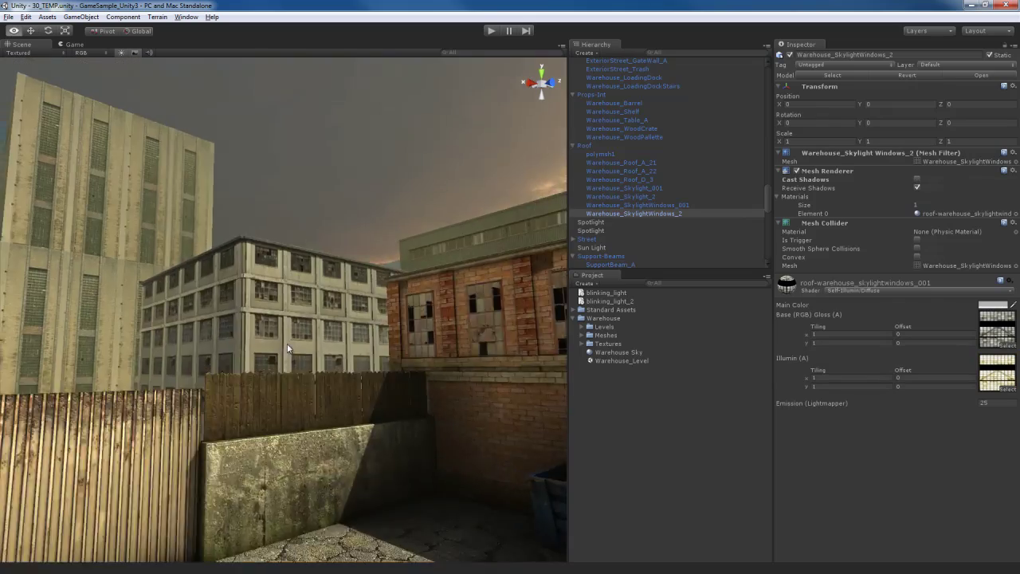
left_click_drag(199, 374, 174, 356, "alt")
right_click_drag(175, 357, 194, 343)
key("d")
left_click(352, 297)
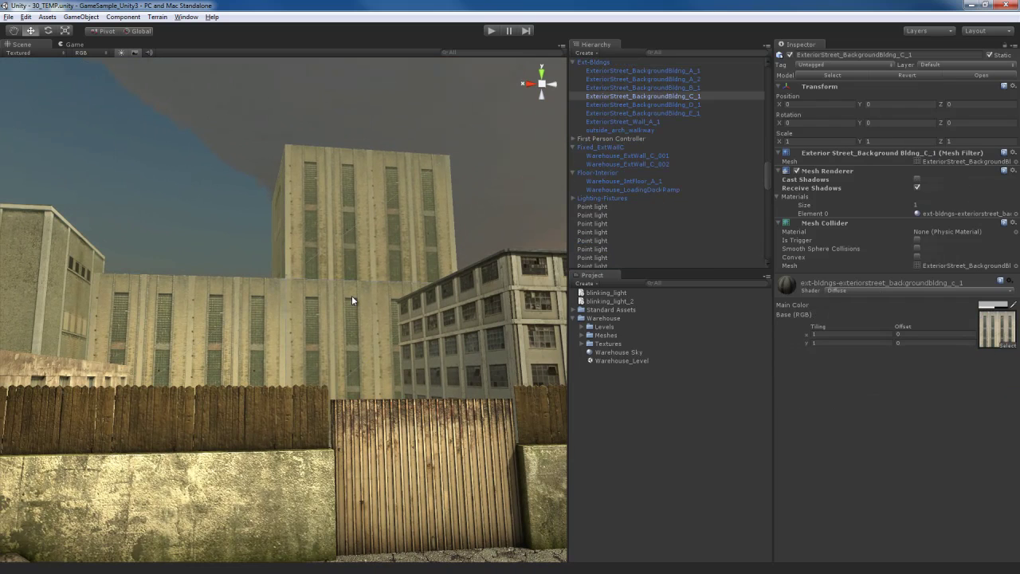
left_click(892, 291)
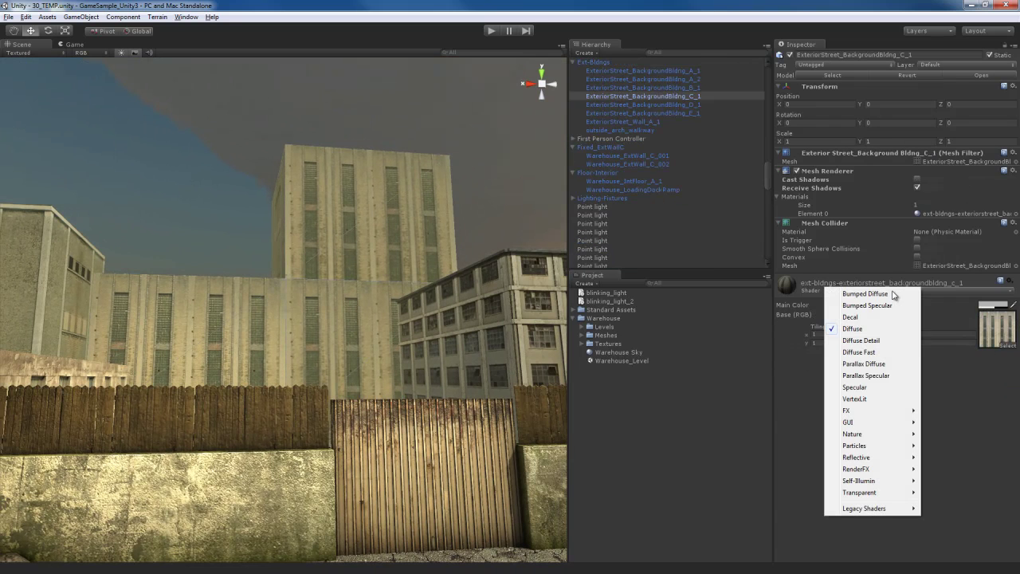
left_click(872, 401)
- Set the shader of the grey background building ExteriorStreet_BackgroundBldng_B_1 to VertexLit
left_click_drag(397, 352, 322, 305, "alt")
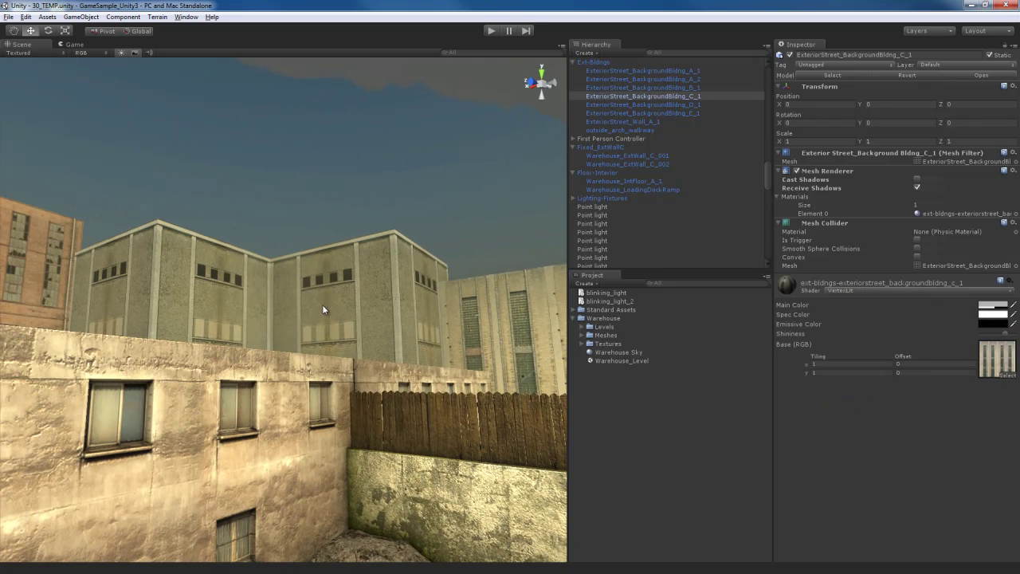
left_click(329, 291)
left_click(933, 294)
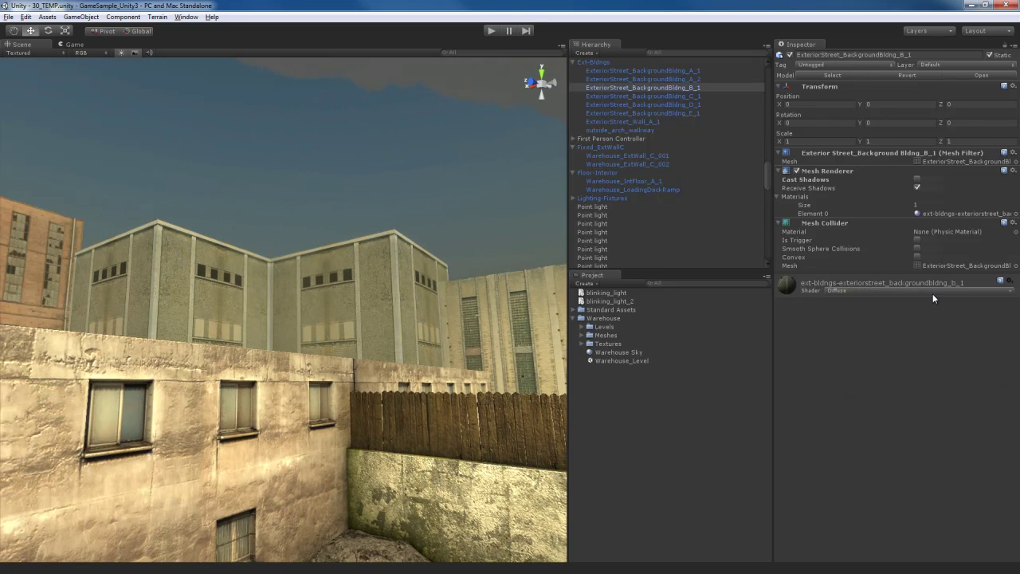
left_click(875, 299)
left_click(874, 290)
left_click(864, 400)
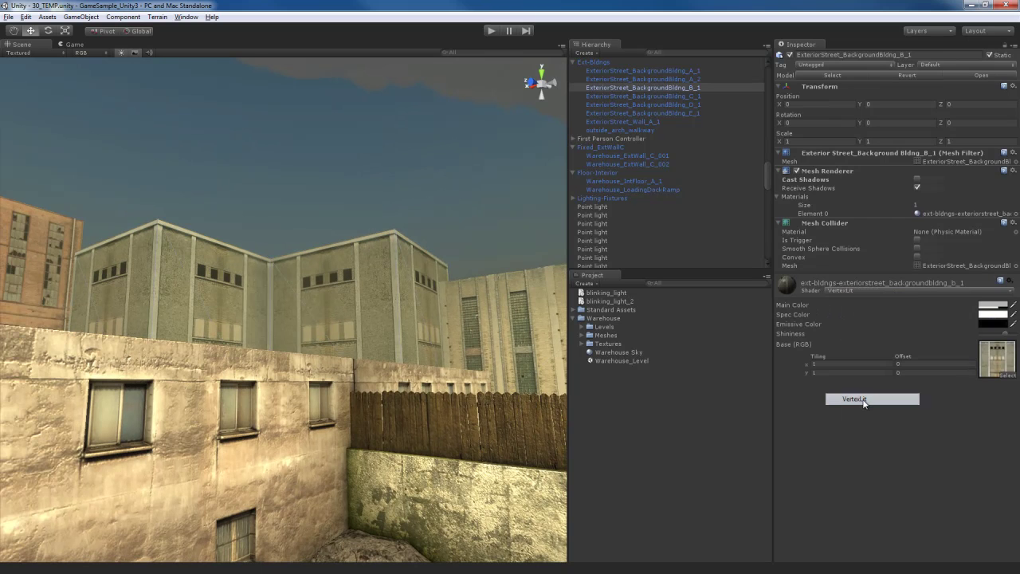
- Set the shaders of the background buildings ExteriorStreet_BackgroundBldng_E_1 and ExteriorStreet_BackgroundBldng_D_1 to VertexLit
right_click_drag(457, 366, 263, 367)
left_click(426, 262)
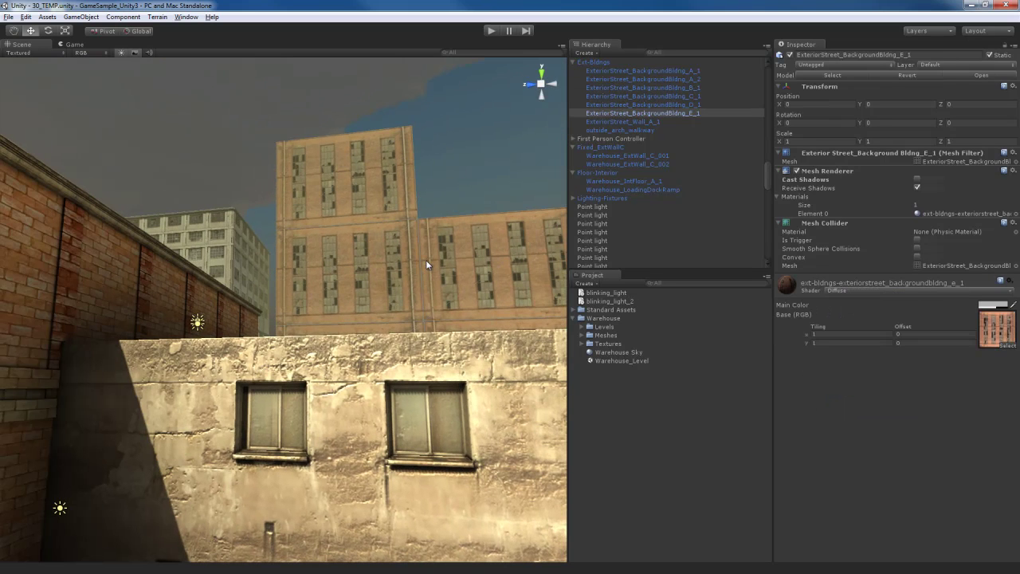
left_click(908, 291)
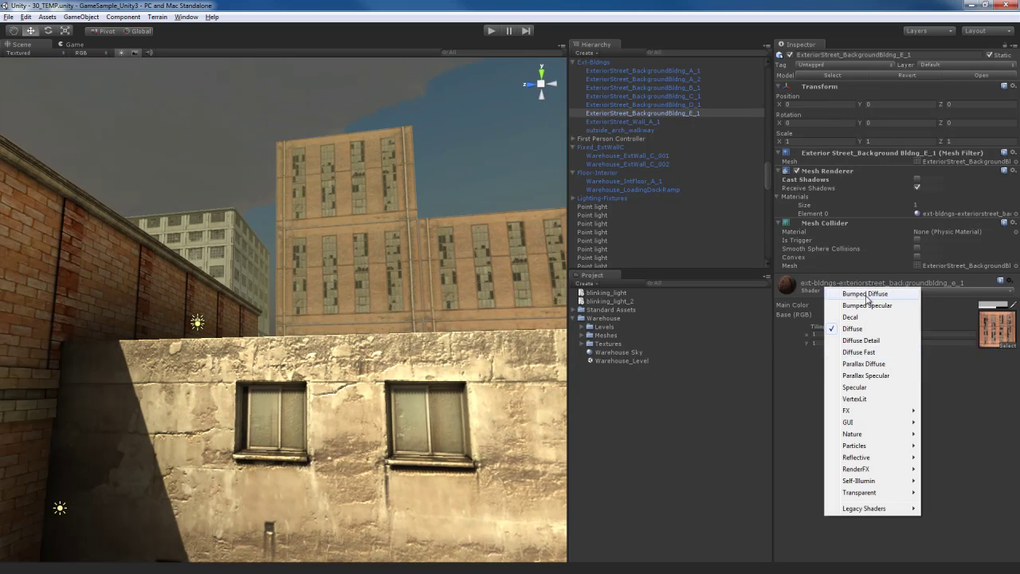
left_click(863, 398)
right_click_drag(389, 341, 378, 267)
left_click(378, 262)
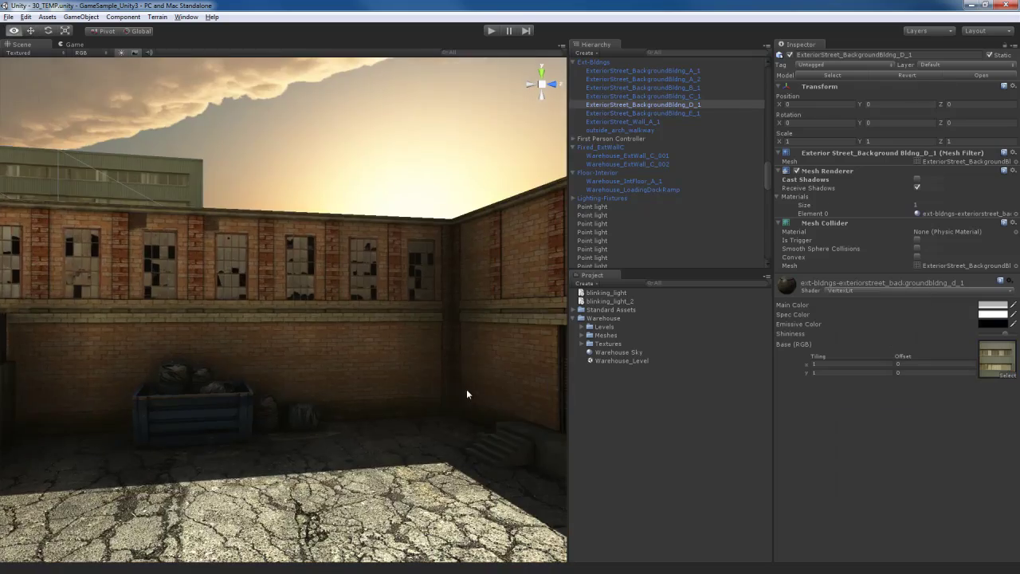
- Set the shaders of the roof edge mesh polymsh1 and the warehouse roof Warehouse_Roof_D_3 to VertexLit
right_click_drag(466, 389, 320, 349)
key("s")
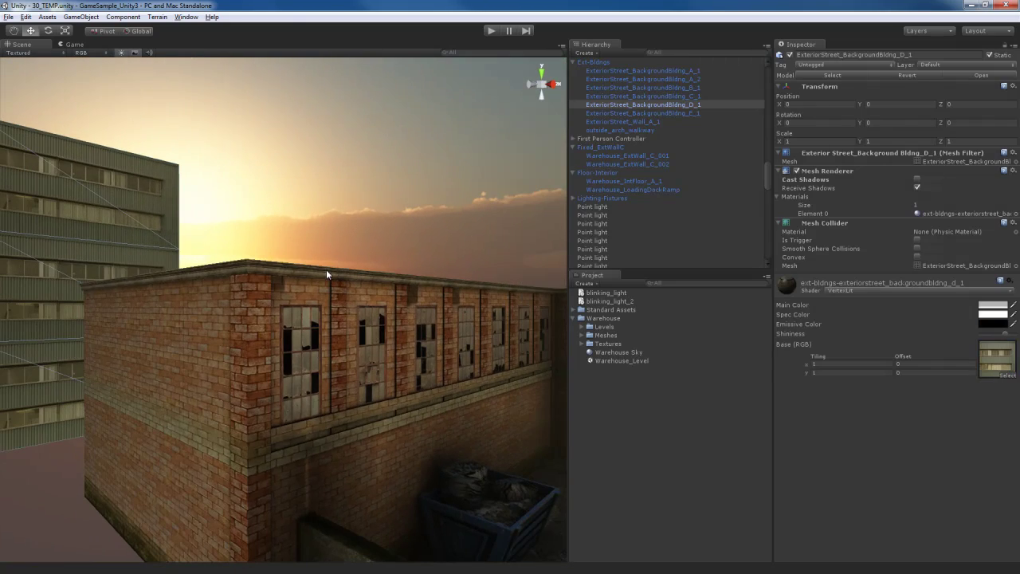
left_click(327, 271)
left_click(872, 291)
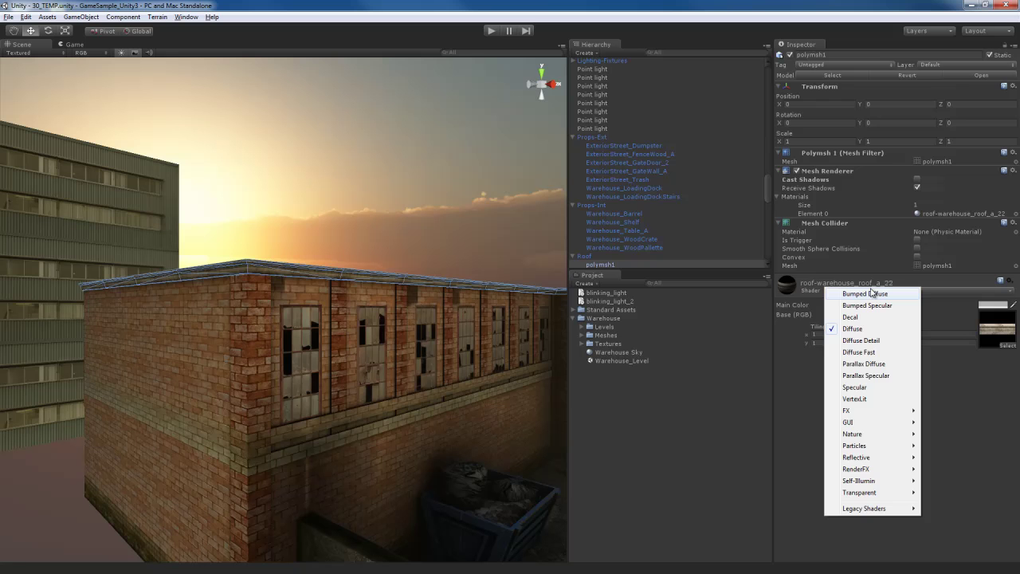
left_click(854, 399)
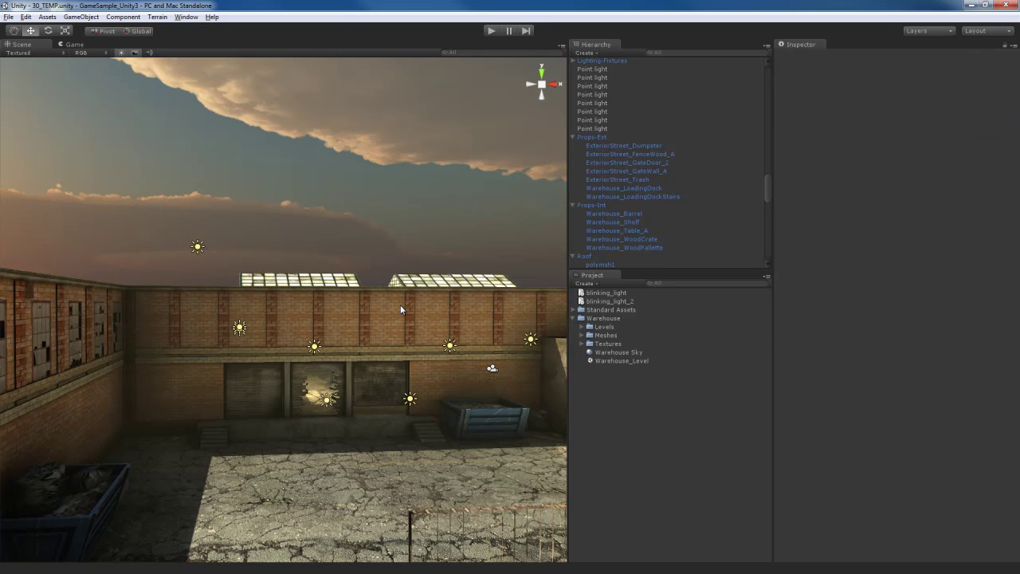
left_click(398, 289)
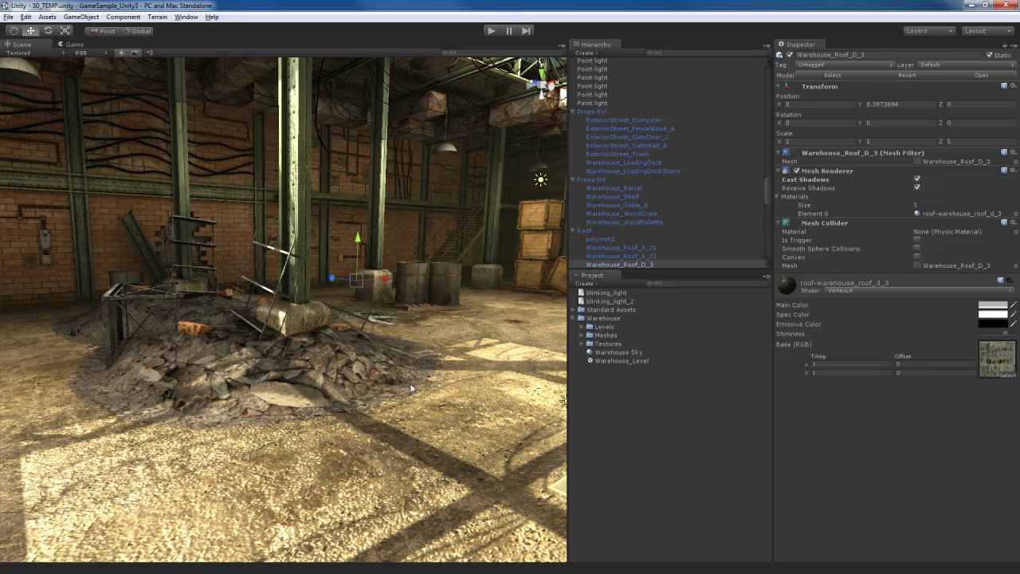
- Select the loose bricks Warehouse_DebrisBricks_A_2 on the debris pile inside the warehouse
left_click_drag(414, 398, 239, 414, "alt")
right_click_drag(239, 415, 442, 407, "alt")
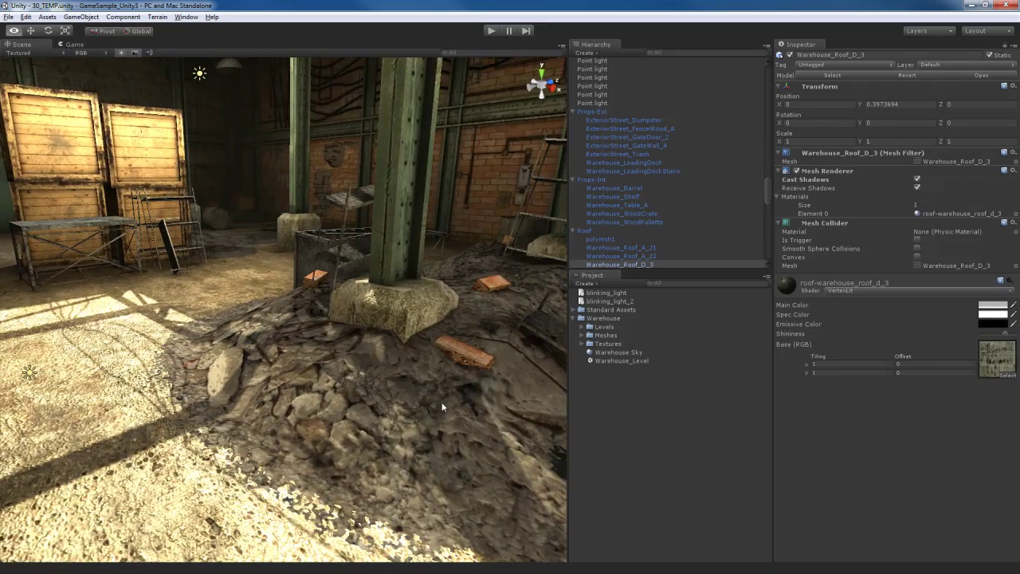
left_click_drag(441, 406, 388, 434, "alt")
scroll(388, 434, "up", 2)
left_click(299, 378)
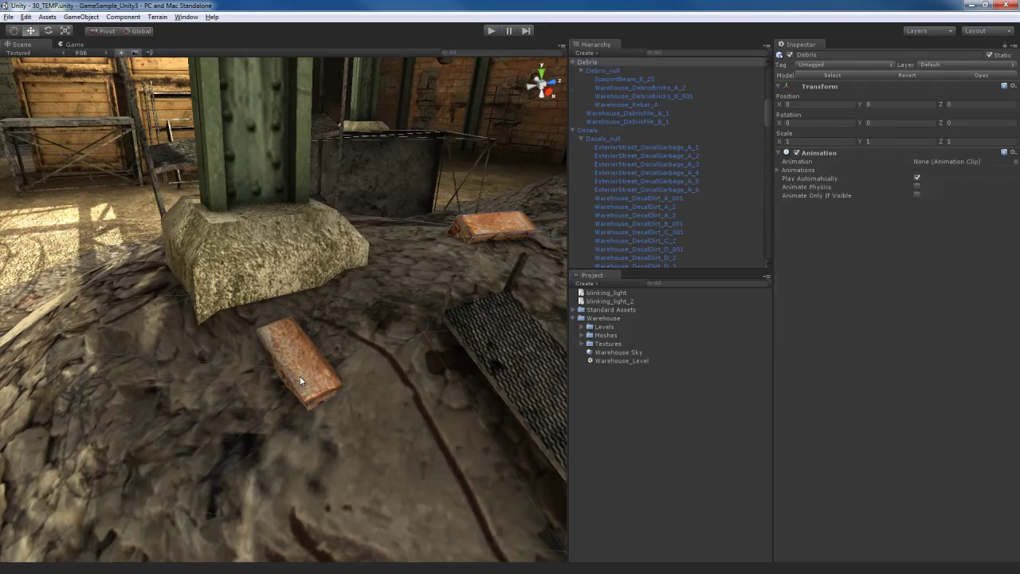
left_click(300, 378)
- Examine the debris bricks from near and far to judge how much texture detail they need
left_click_drag(299, 378, 435, 362, "alt")
key("w")
mouse_move(435, 357)
right_mouse_down()
mouse_move(458, 333)
mouse_move(452, 350)
right_mouse_up()
left_click_drag(451, 353, 337, 460, "alt")
scroll(337, 461, "up", 5)
scroll(335, 464, "down", 8)
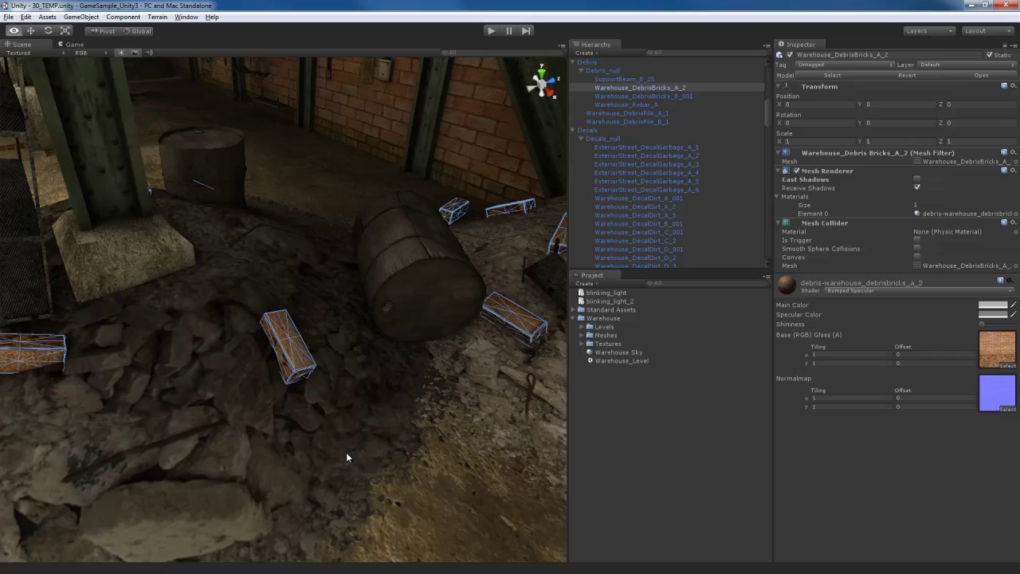
scroll(348, 442, "up", 8)
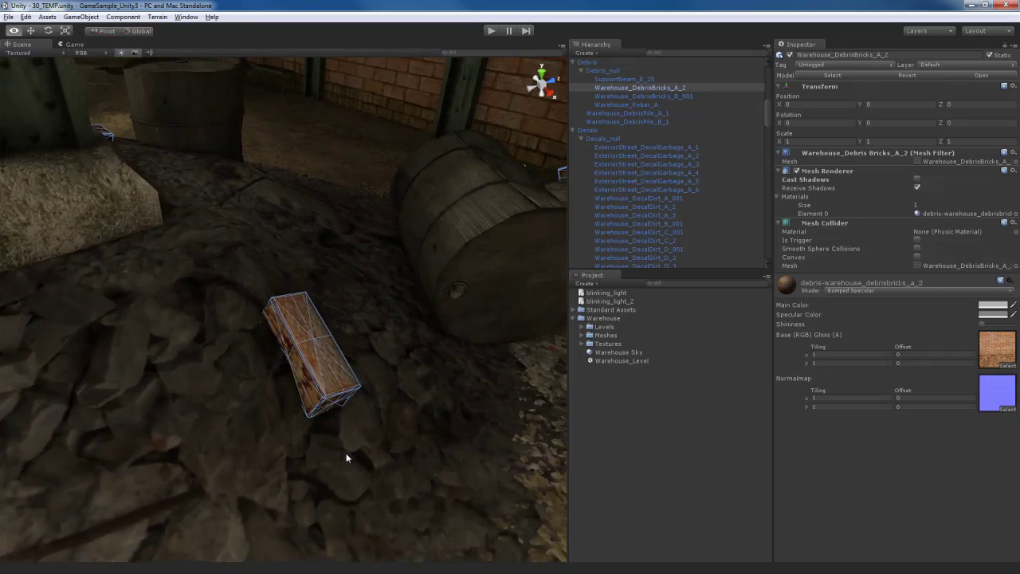
scroll(346, 456, "down", 10)
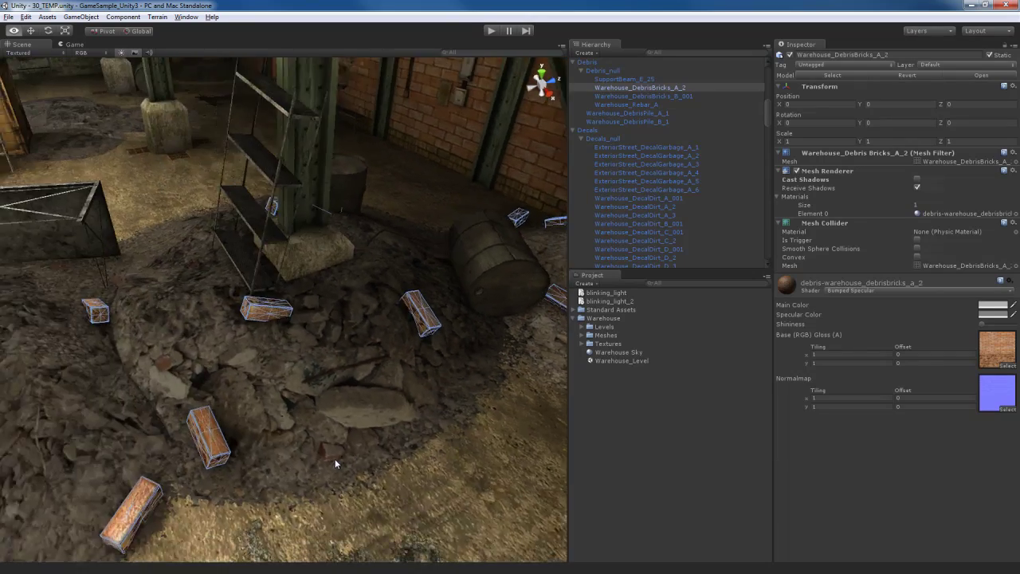
scroll(360, 451, "up", 8)
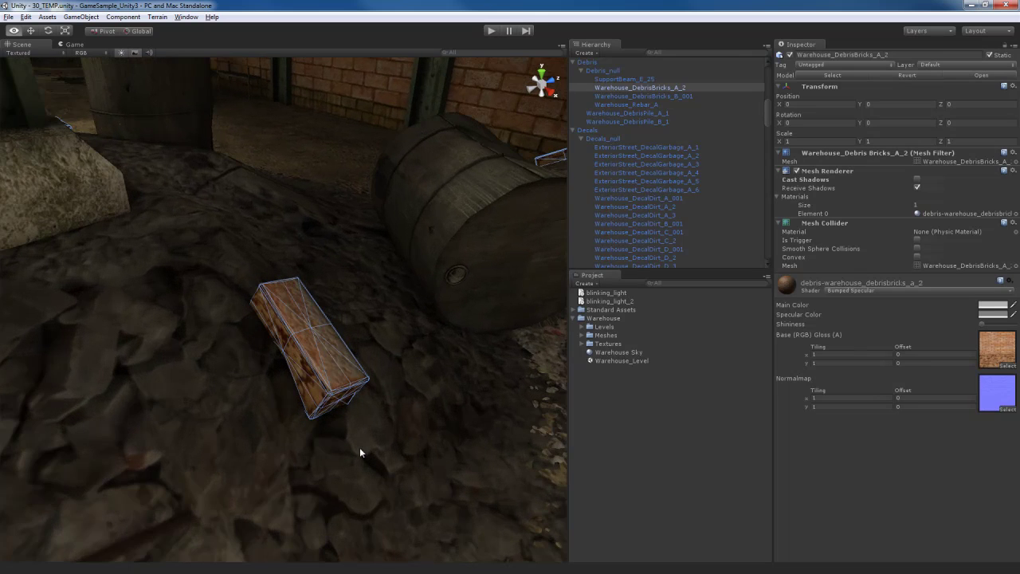
scroll(361, 449, "up", 2)
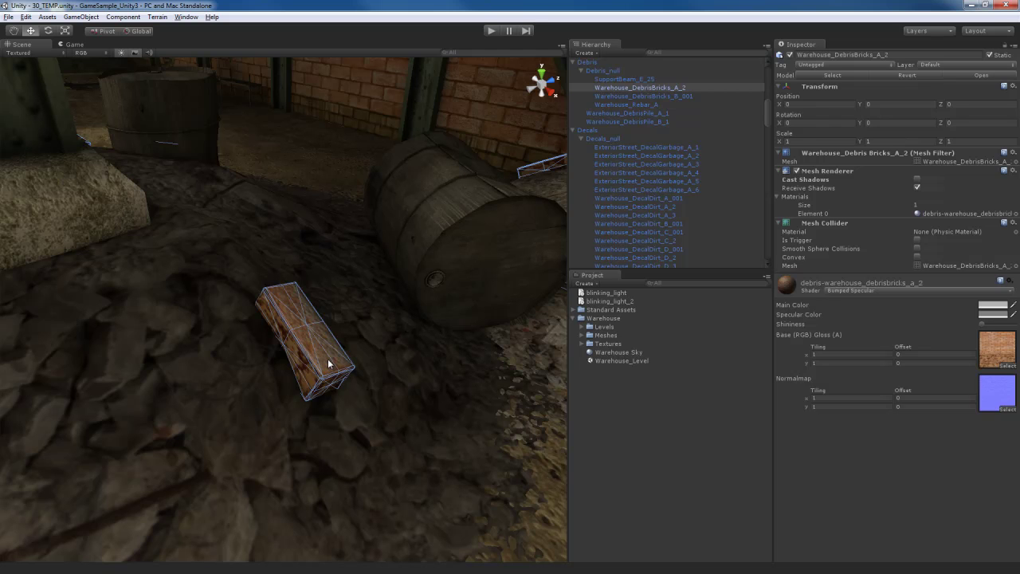
- Locate the bricks' texture Warehouse_DebrisBricks_A-Diffuse in the project and show its import settings
left_click_drag(388, 338, 400, 363, "alt")
scroll(398, 368, "down", 4)
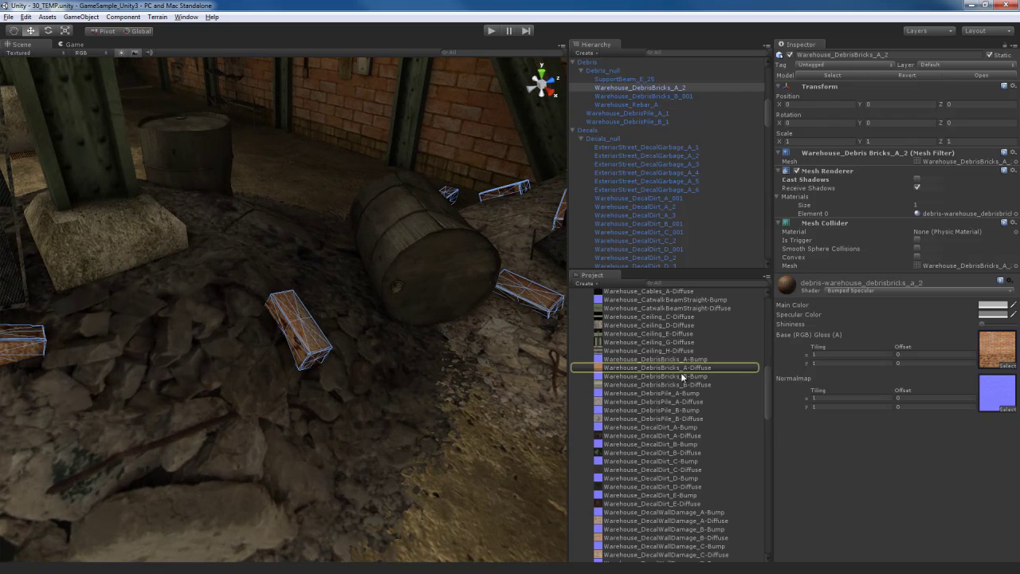
left_click(682, 368)
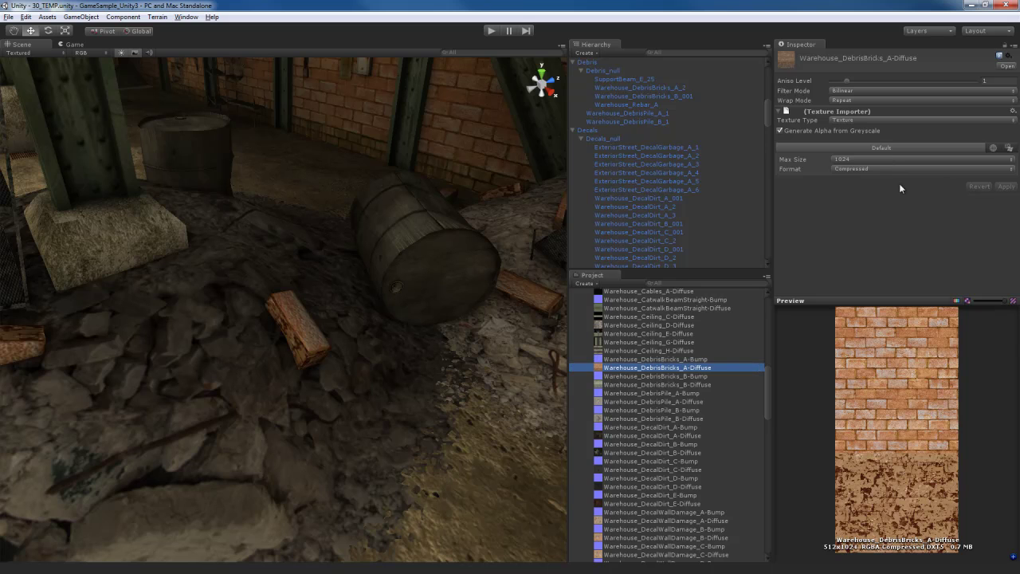
- Set the brick diffuse texture's Max Size to 32 and apply the import settings
left_click(892, 160)
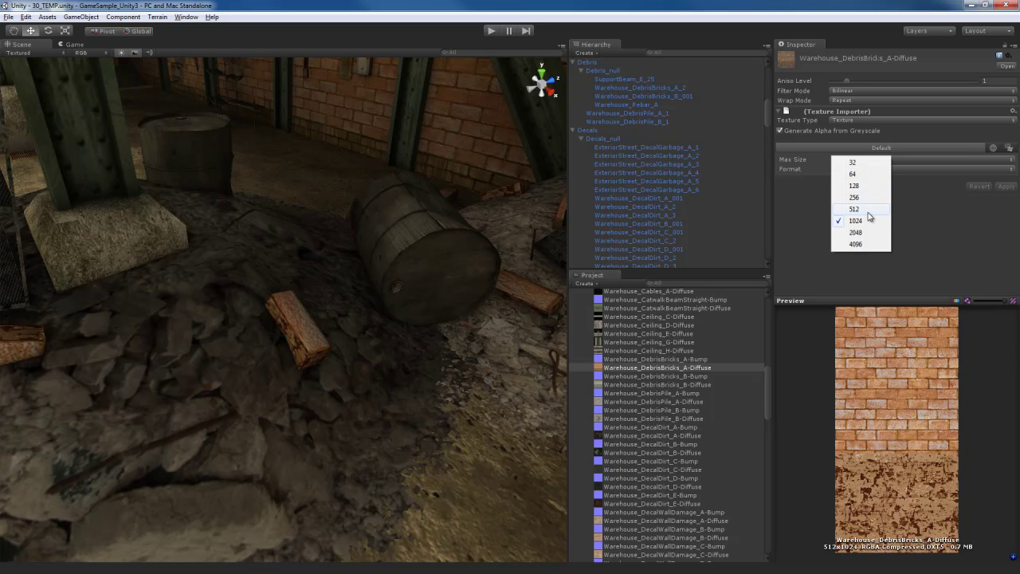
left_click(870, 165)
left_click(1006, 186)
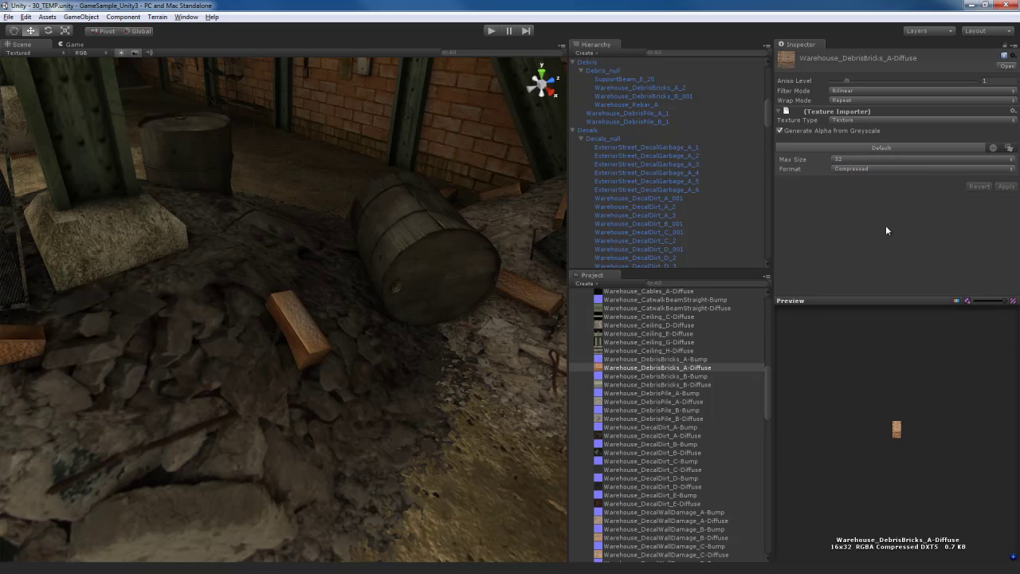
- Raise the brick diffuse texture's Max Size to 512 and apply the import settings
left_click(878, 161)
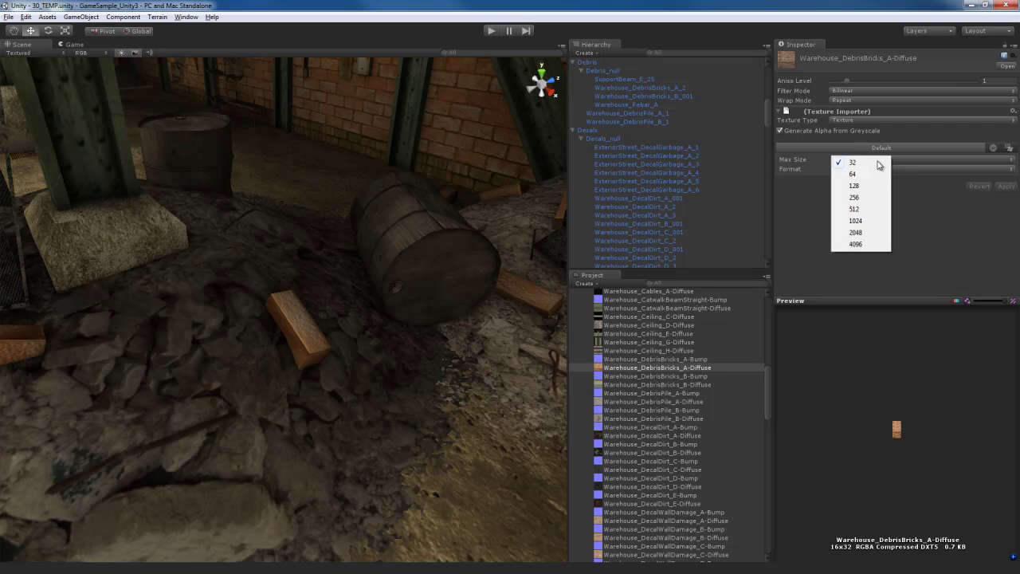
left_click(859, 209)
left_click(1006, 188)
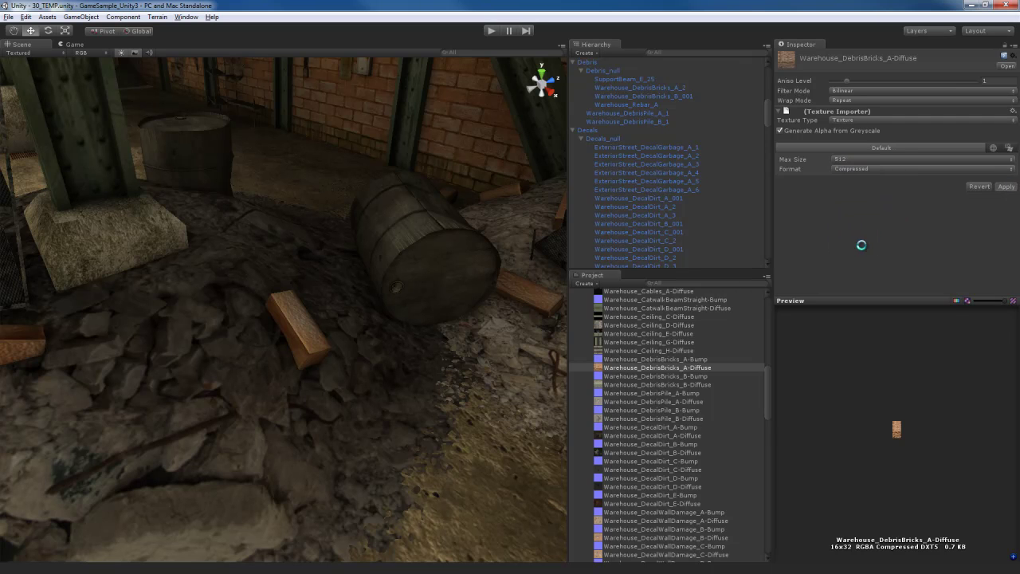
- Reduce the brick diffuse texture's Max Size to 256 and apply the import settings
left_click(865, 161)
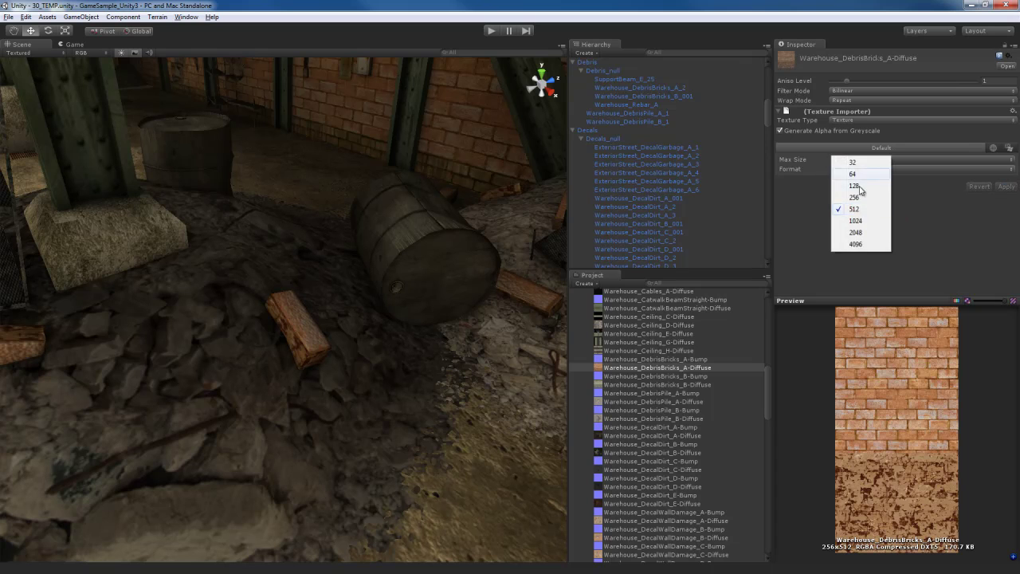
left_click(866, 200)
left_click(1007, 186)
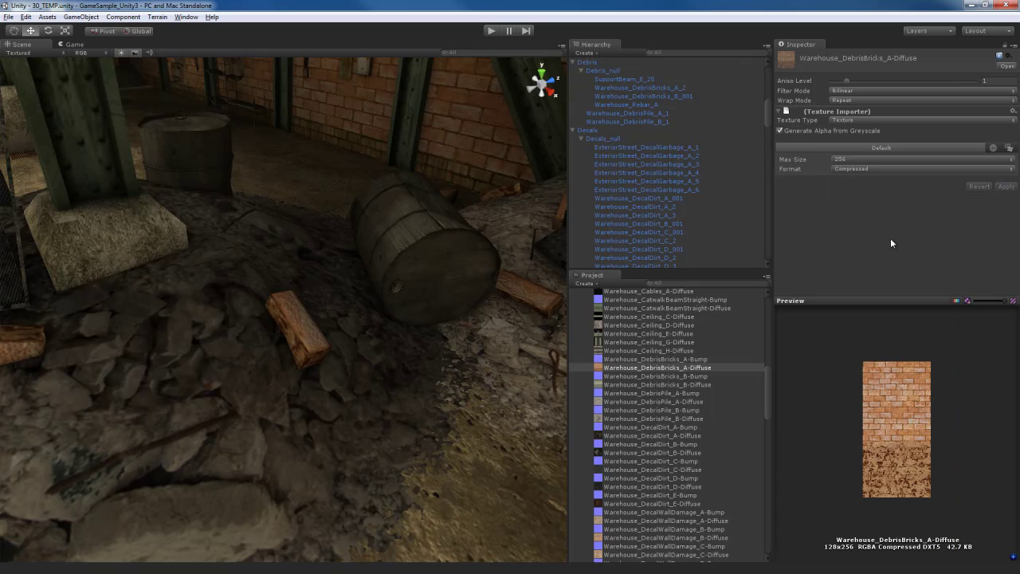
- Reduce the brick diffuse texture's Max Size to 128 and apply the import settings
left_click(863, 163)
left_click(865, 190)
left_click(1006, 186)
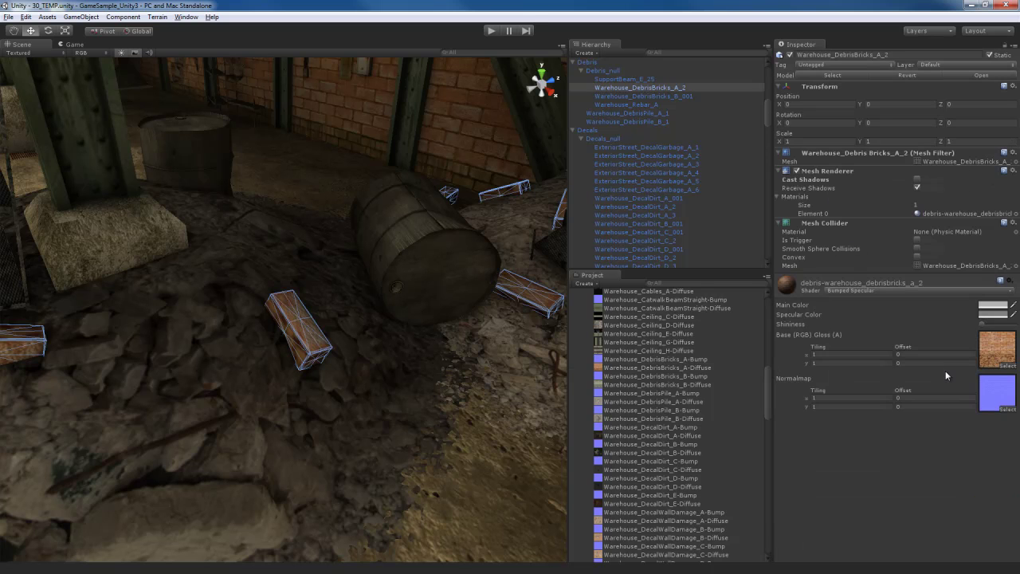
- Locate the bricks' normal map Warehouse_DebrisBricks_A-Bump, set its Max Size to 256 and apply the import settings
left_click(997, 392)
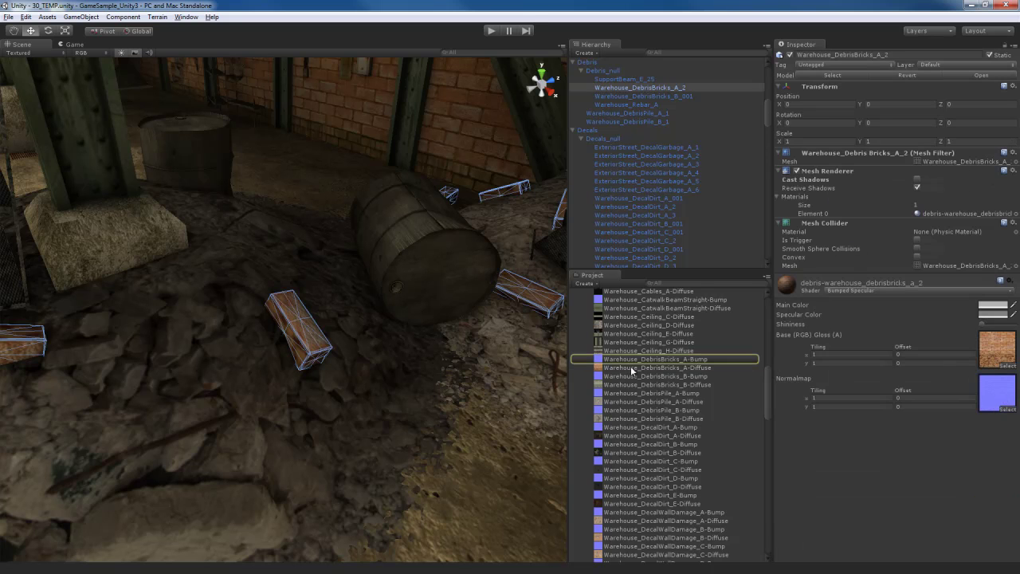
left_click(662, 360)
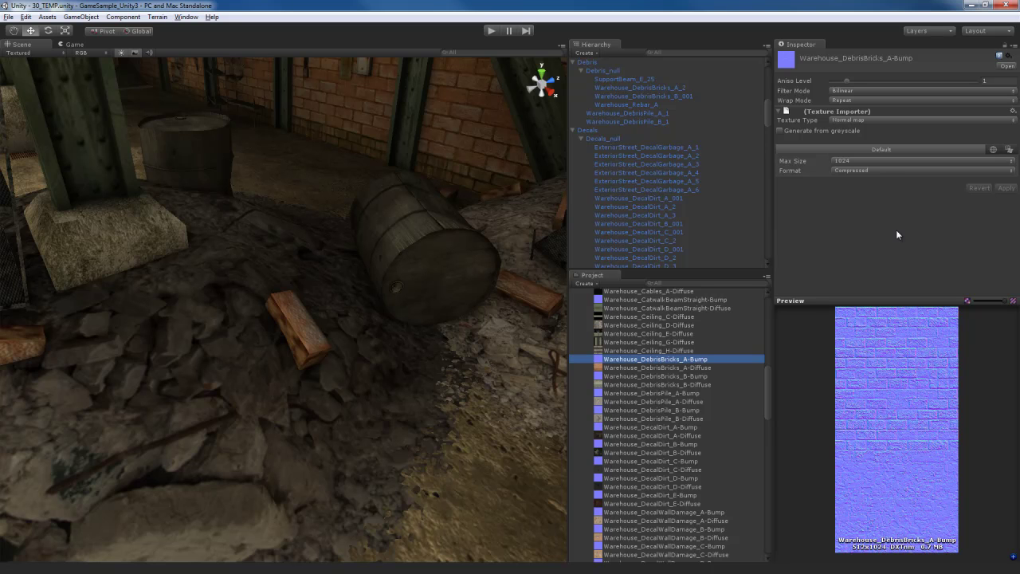
left_click(877, 161)
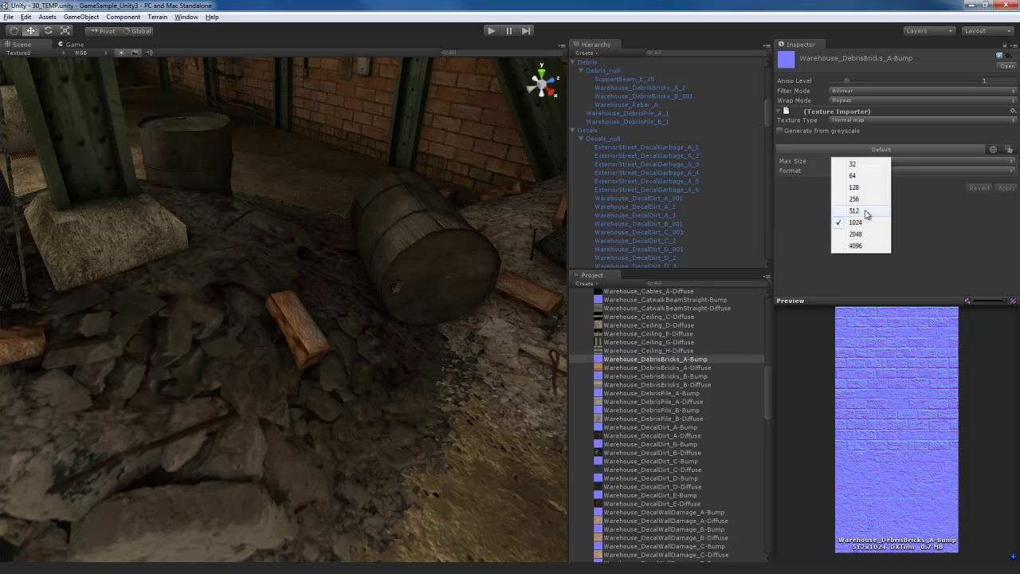
left_click(868, 203)
left_click(1006, 188)
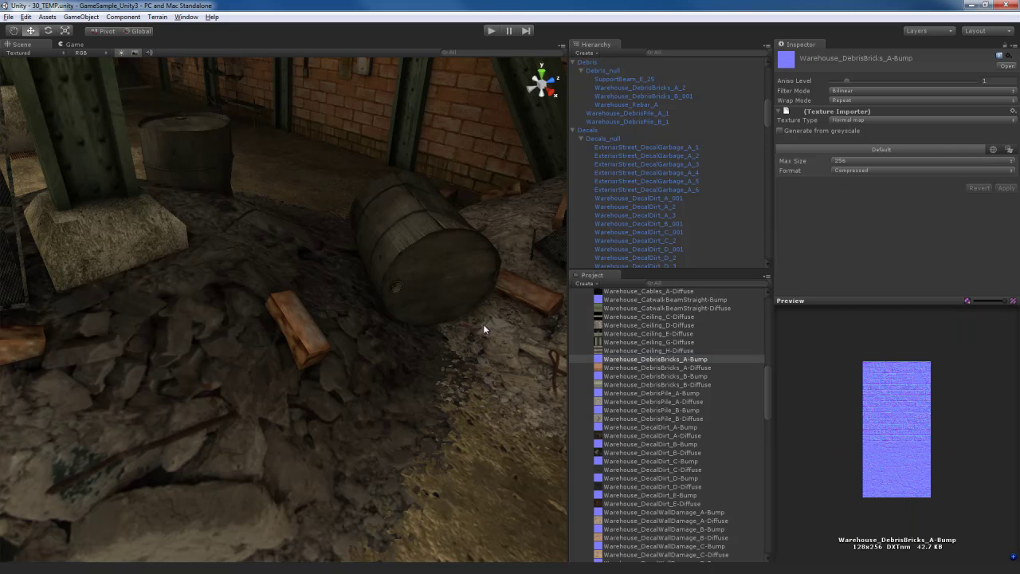
- Check the bricks in the scene, raise their normal map's Max Size to 512 and apply it
right_click_drag(483, 323, 430, 343)
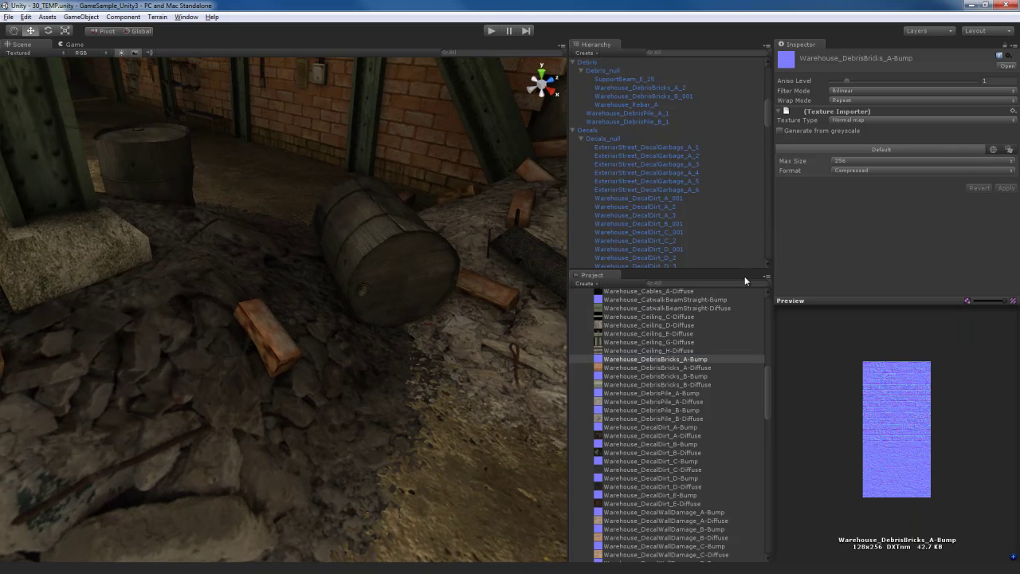
left_click(897, 163)
left_click(869, 212)
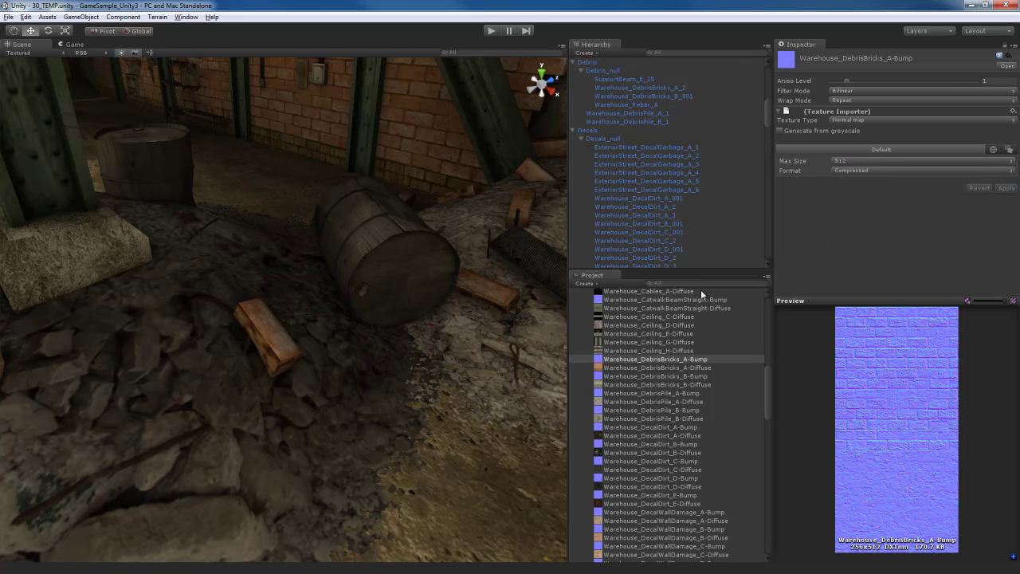
- Select the debris bricks, locate their base texture Warehouse_DebrisBricks_A-Diffuse and set its Max Size to 256
left_click(498, 299)
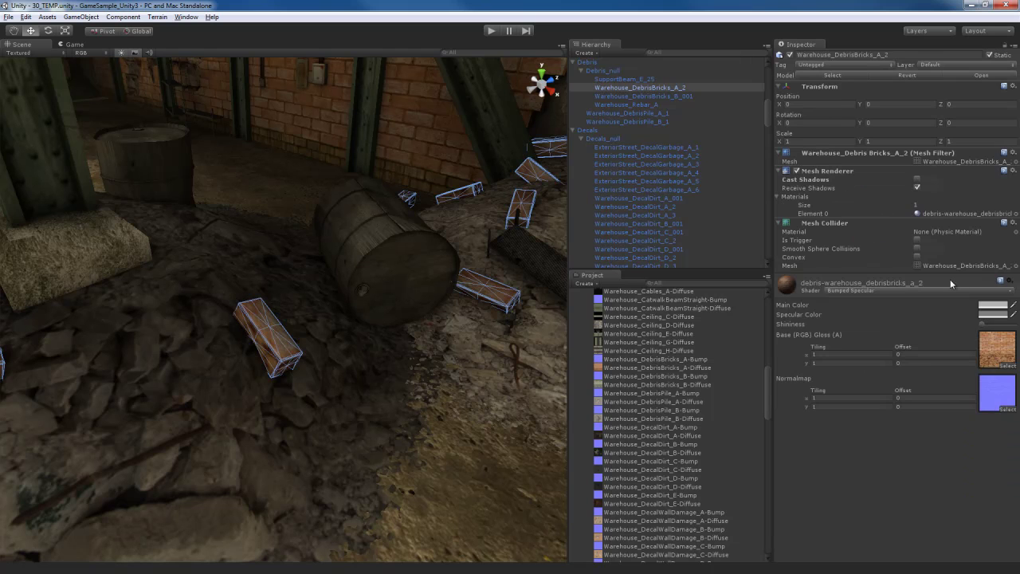
left_click(998, 351)
left_click(690, 366)
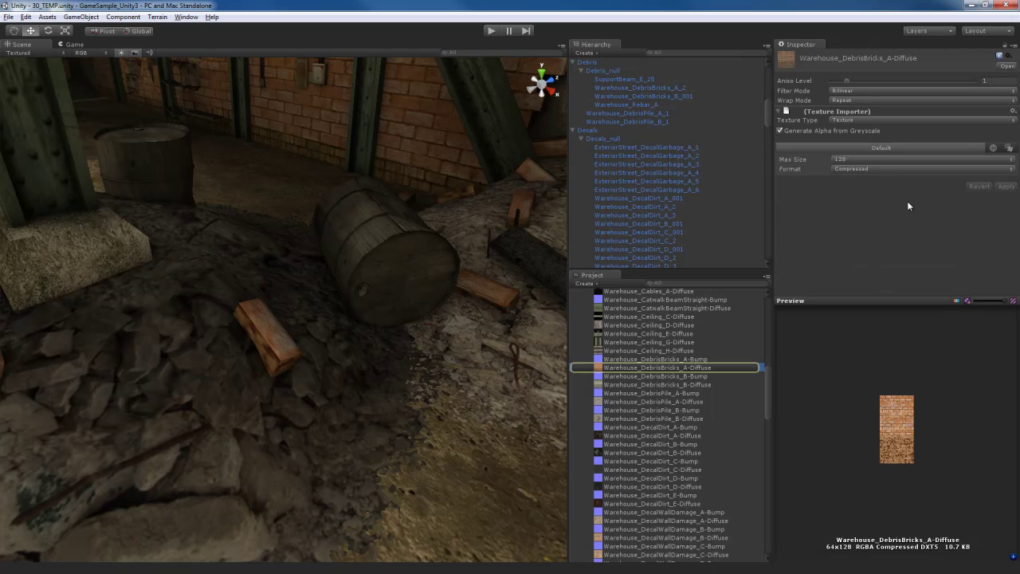
left_click(890, 157)
left_click(868, 198)
- Select the rubble pile beneath the bricks and show the import settings of its base texture, Warehouse_DebrisPile_A-Diffuse
right_click_drag(397, 374, 419, 366)
key("d")
key("w")
left_click(357, 331)
left_click(992, 315)
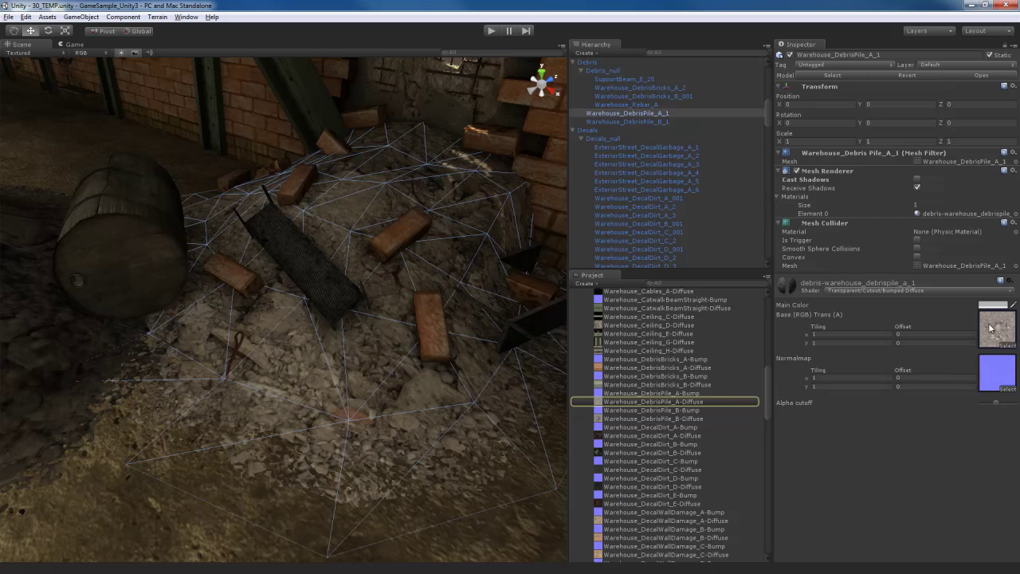
left_click(673, 402)
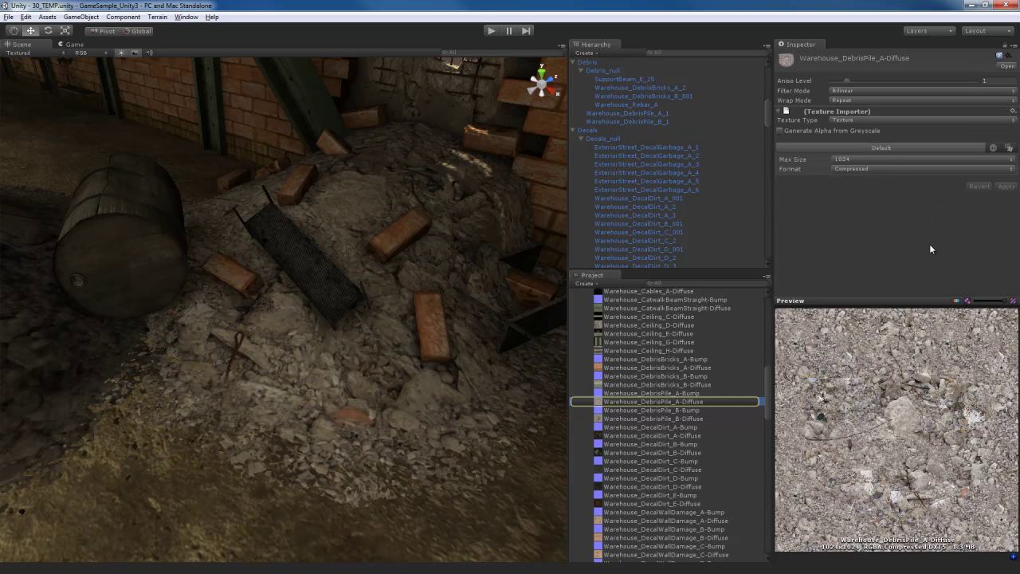
- Set the debris pile diffuse texture's Max Size to 512 and apply the import settings
left_click(862, 158)
left_click(867, 216)
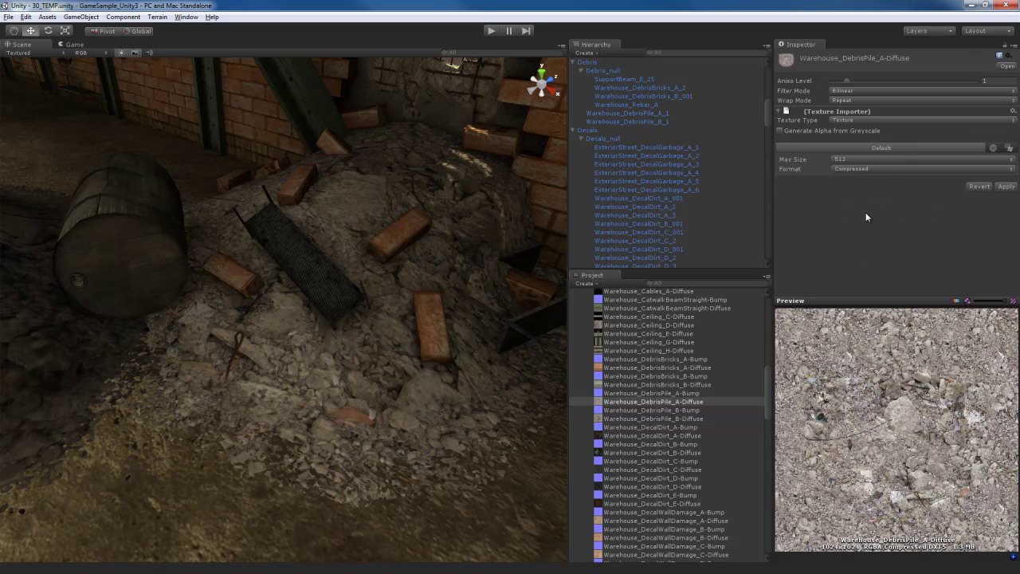
left_click(1005, 186)
- Select the small junction box on the brick wall and show the import settings of its texture, Warehouse_Wallbox_D-Diffuse
right_click_drag(312, 402, 359, 391)
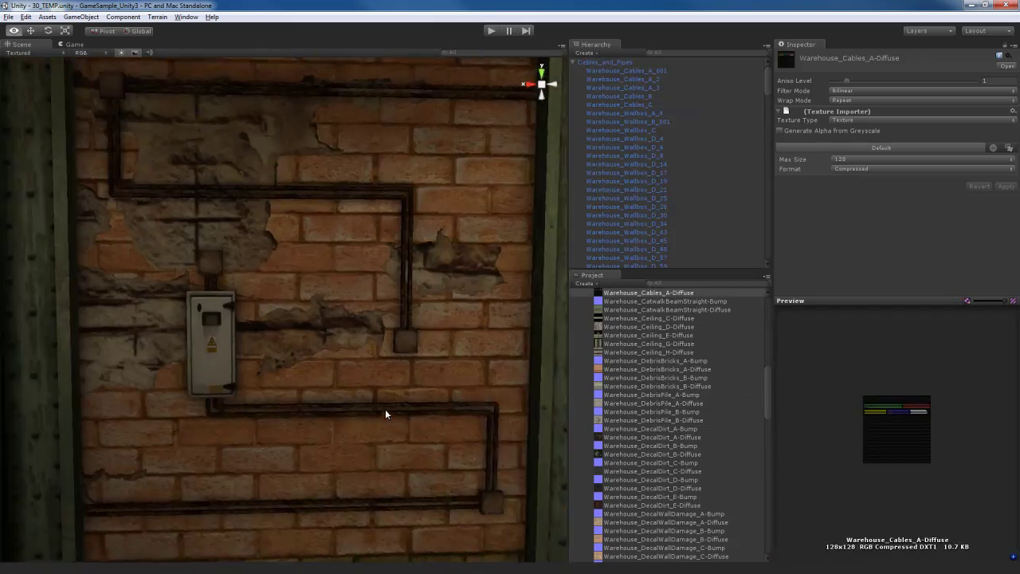
right_click_drag(386, 411, 409, 420)
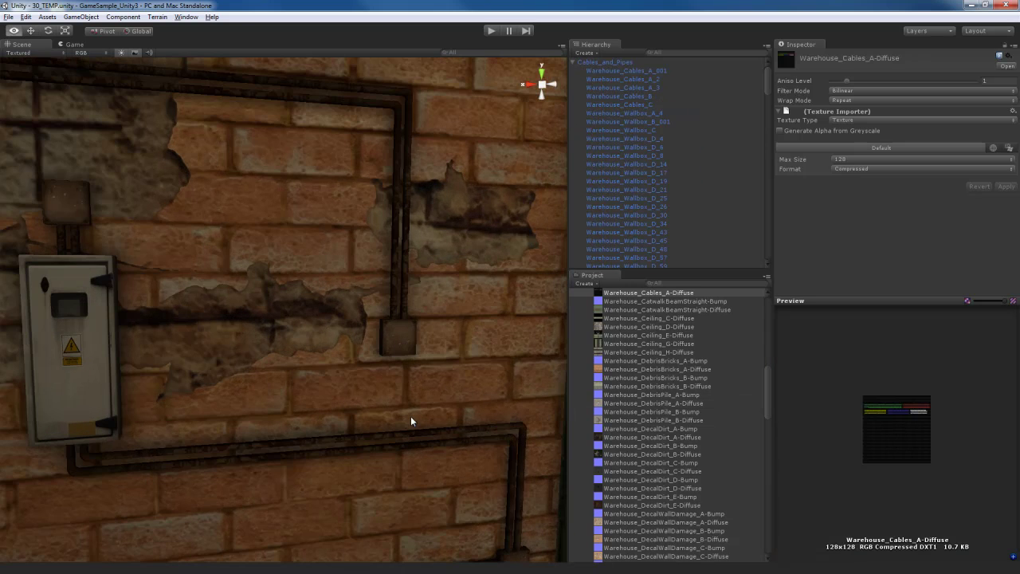
left_click(391, 340)
key("f")
scroll(402, 368, "up", 4)
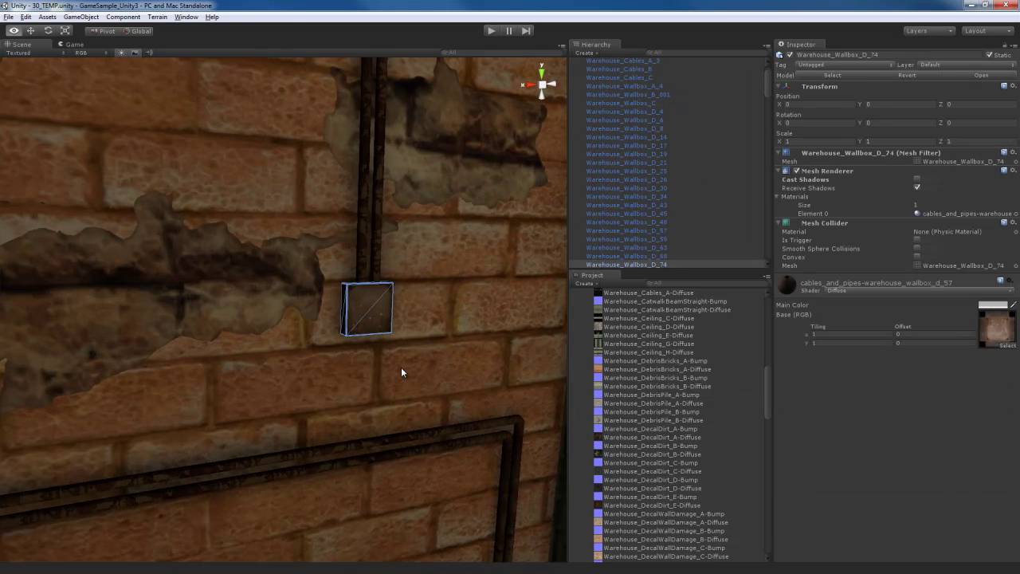
left_click(1005, 329)
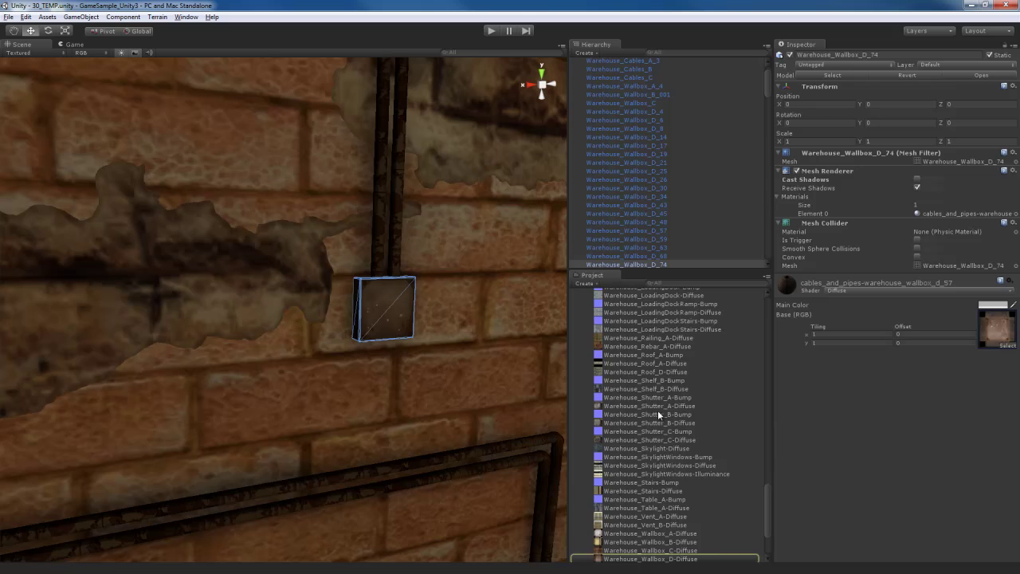
scroll(683, 414, "down", 2)
left_click(702, 465)
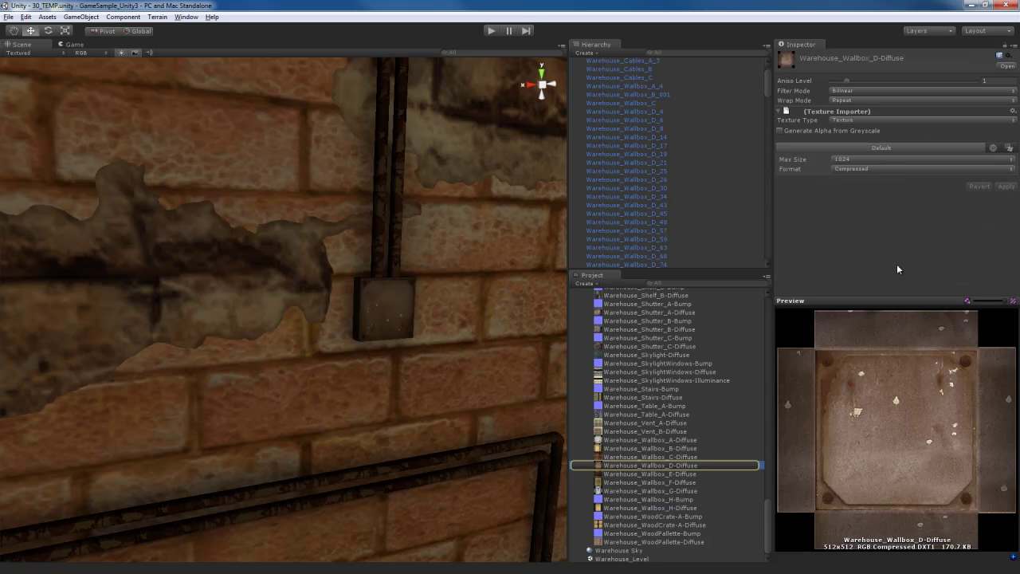
- Set the wall box diffuse texture's Max Size to 256 and apply the import settings
left_click(867, 162)
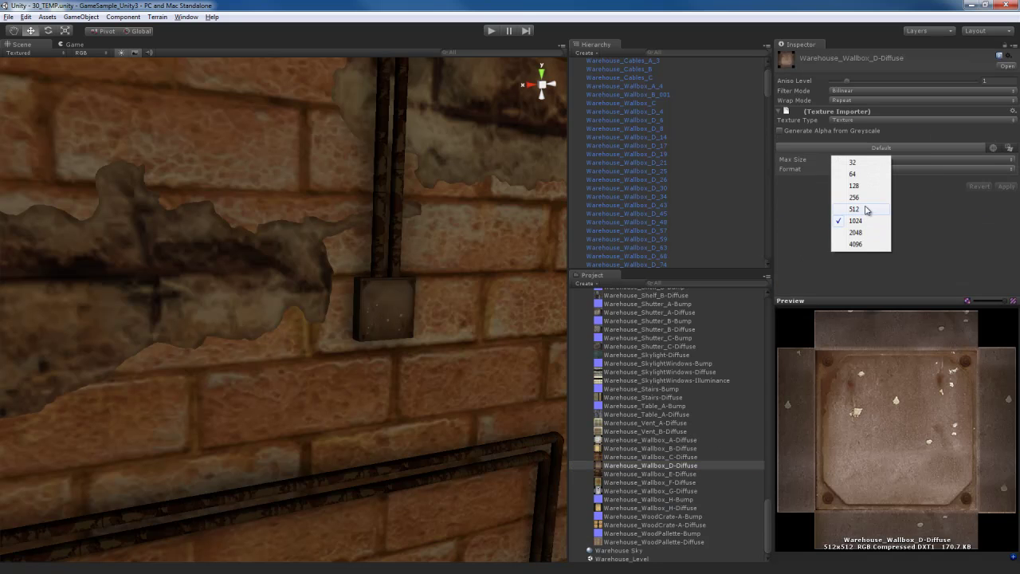
left_click(867, 198)
left_click(1005, 186)
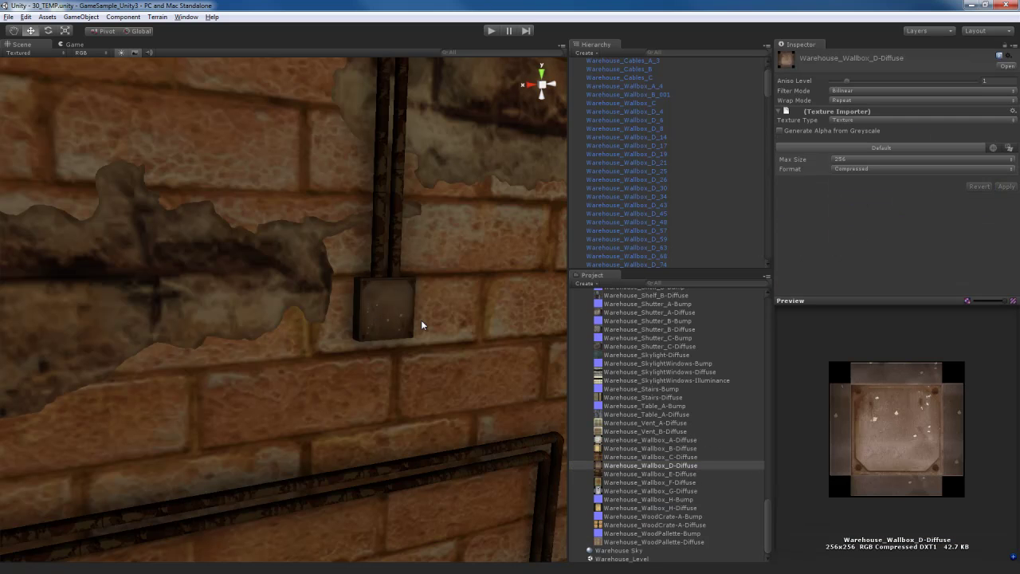
- Show the whole warehouse interior in the scene and open the project's Quality settings
key("alt")
key("s")
right_click_drag(377, 360, 268, 350)
key("w")
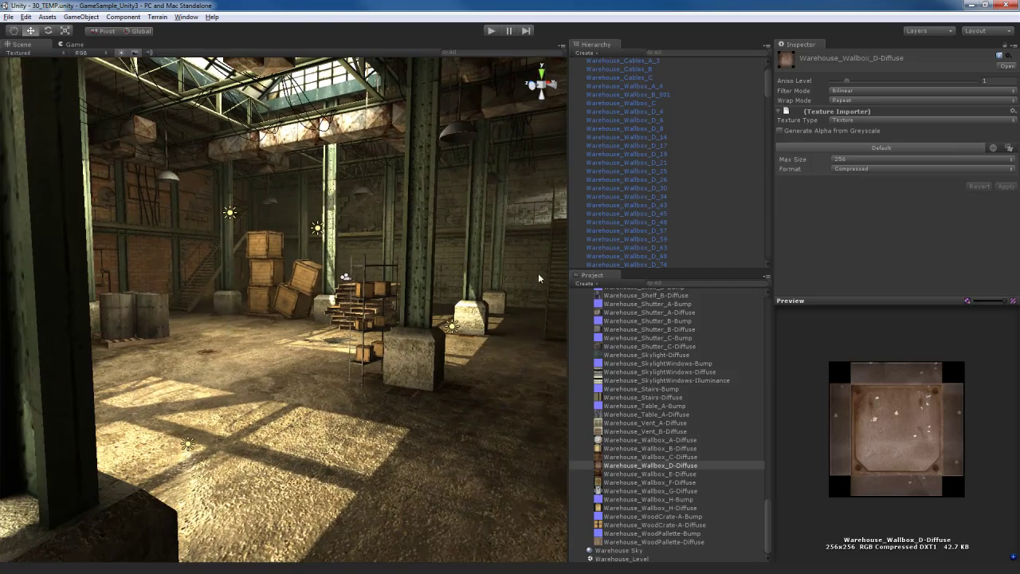
left_click(26, 17)
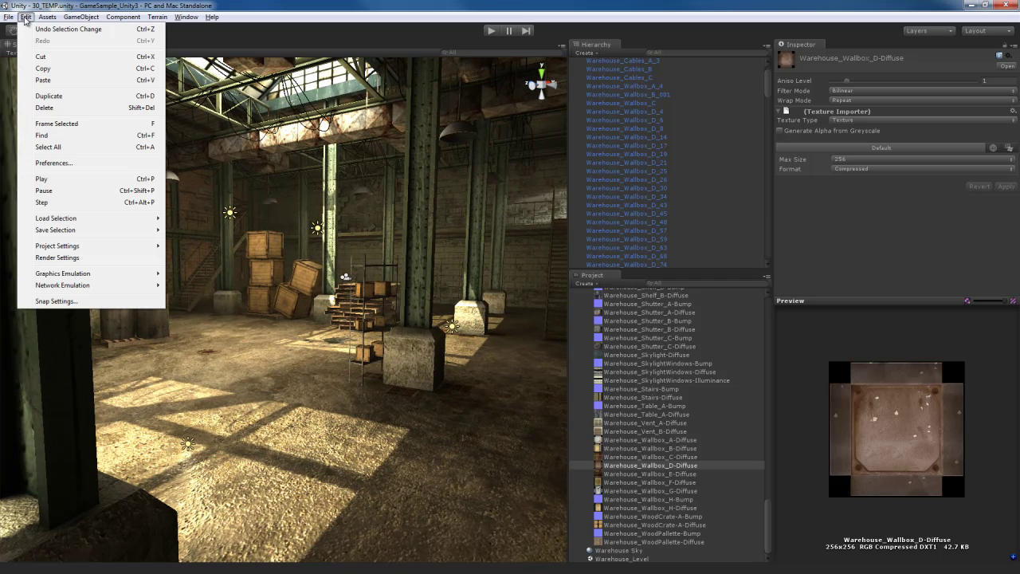
mouse_move(69, 247)
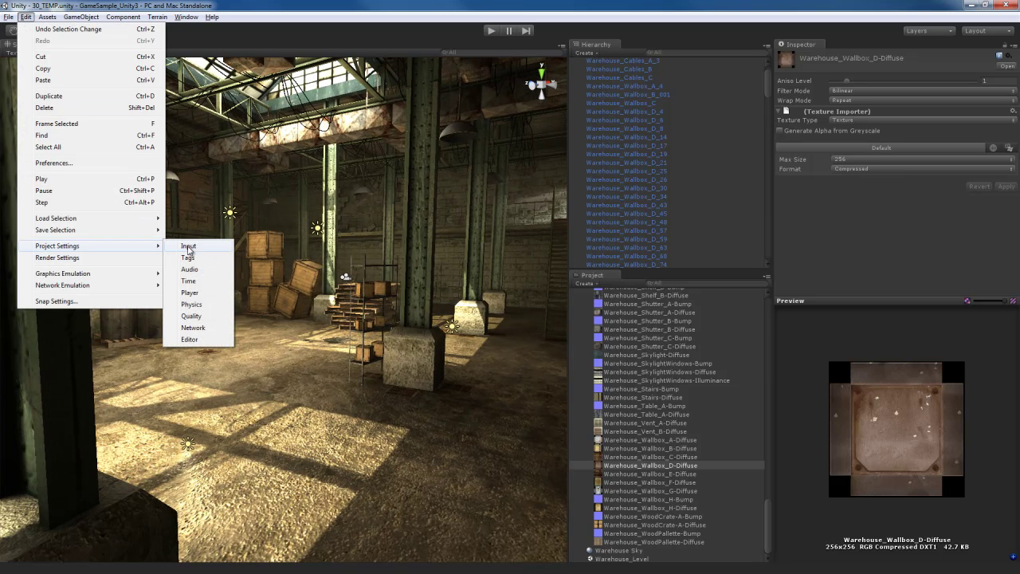
left_click(191, 317)
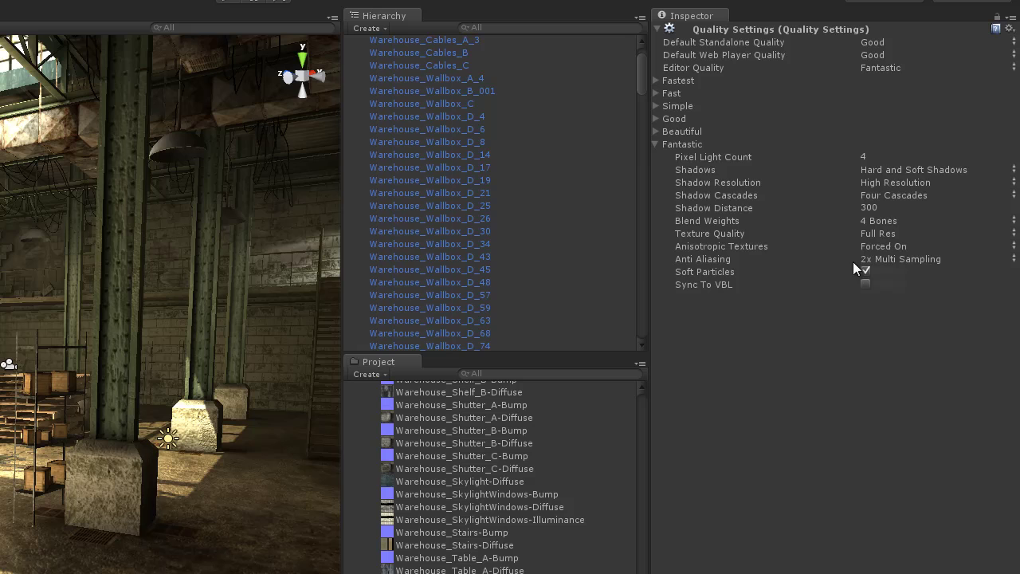
- Disable shadows for the Fantastic quality level
left_click(728, 156)
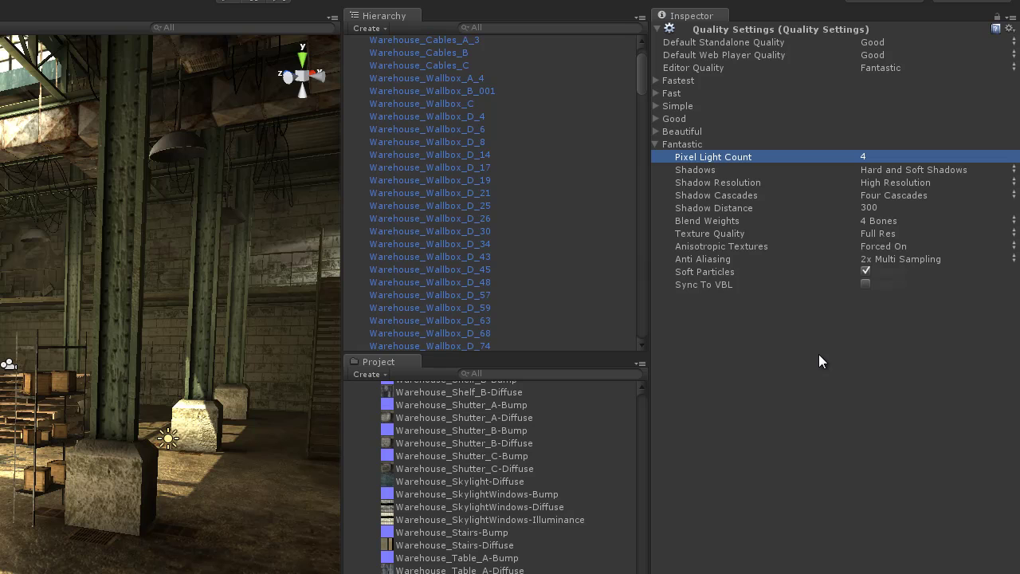
left_click(707, 170)
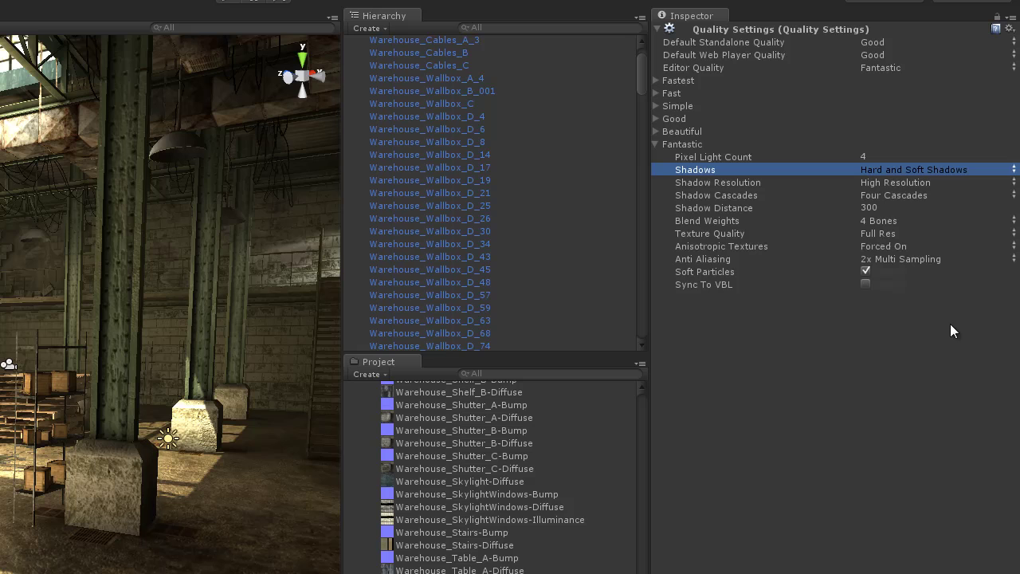
left_click(907, 165)
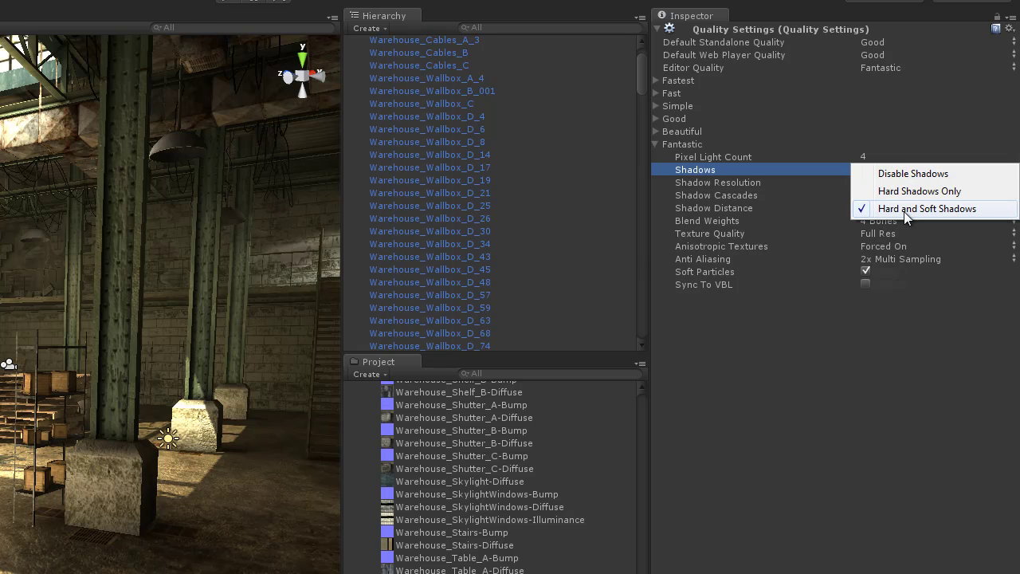
left_click(911, 173)
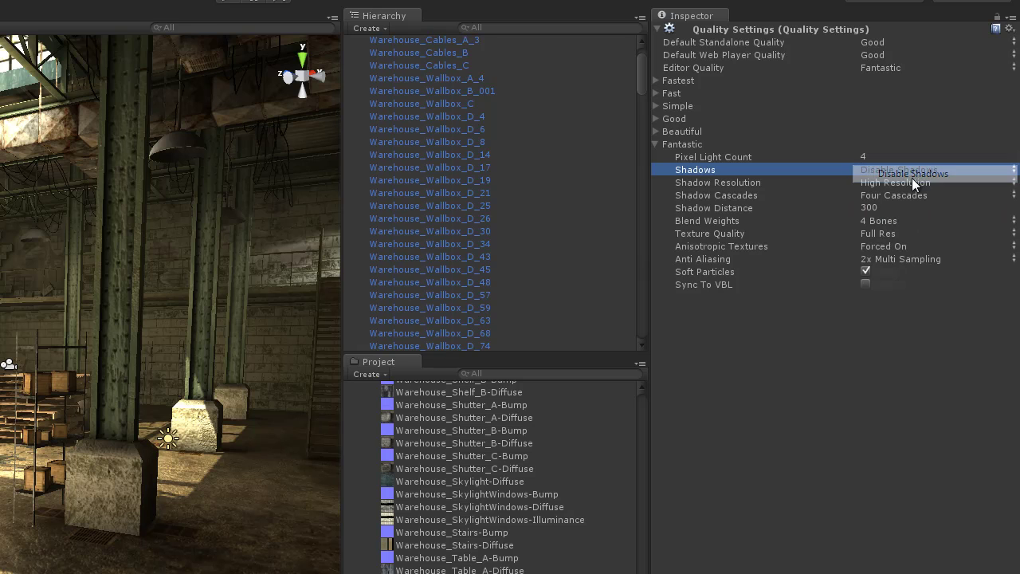
- Try Hard Shadows Only for the Fantastic quality level and restore Hard and Soft Shadows
left_click(909, 169)
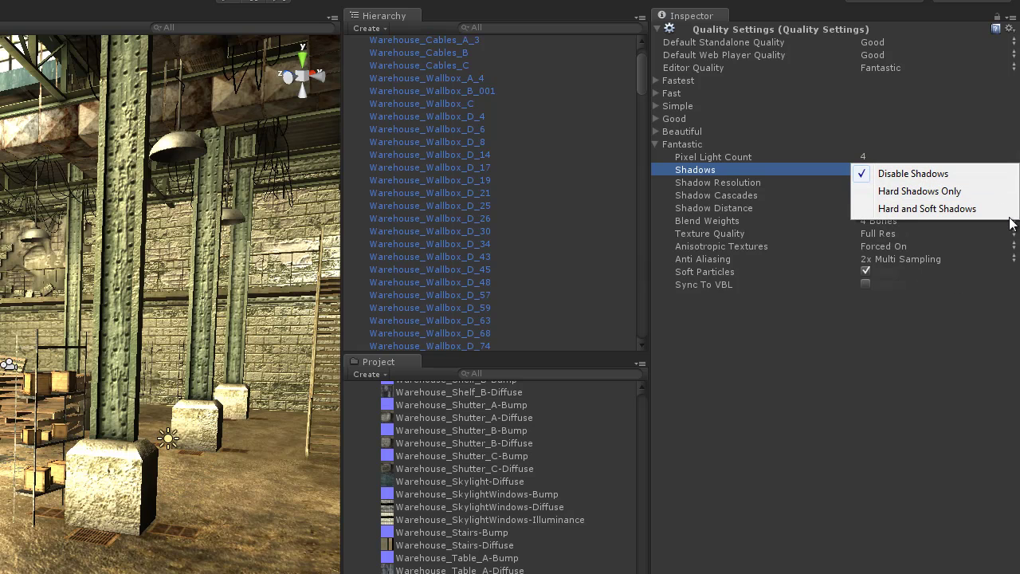
left_click(912, 191)
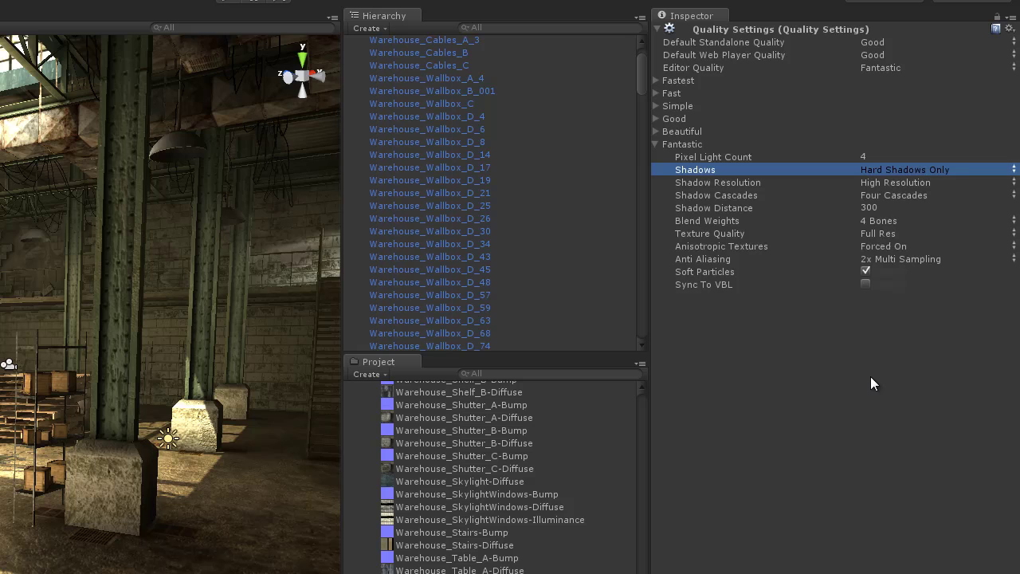
left_click(888, 169)
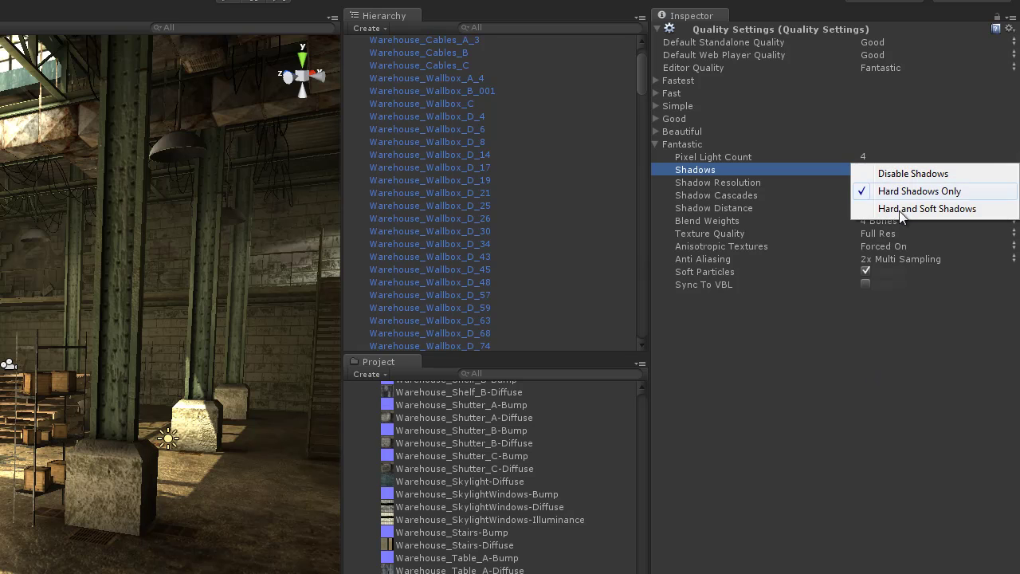
left_click(899, 209)
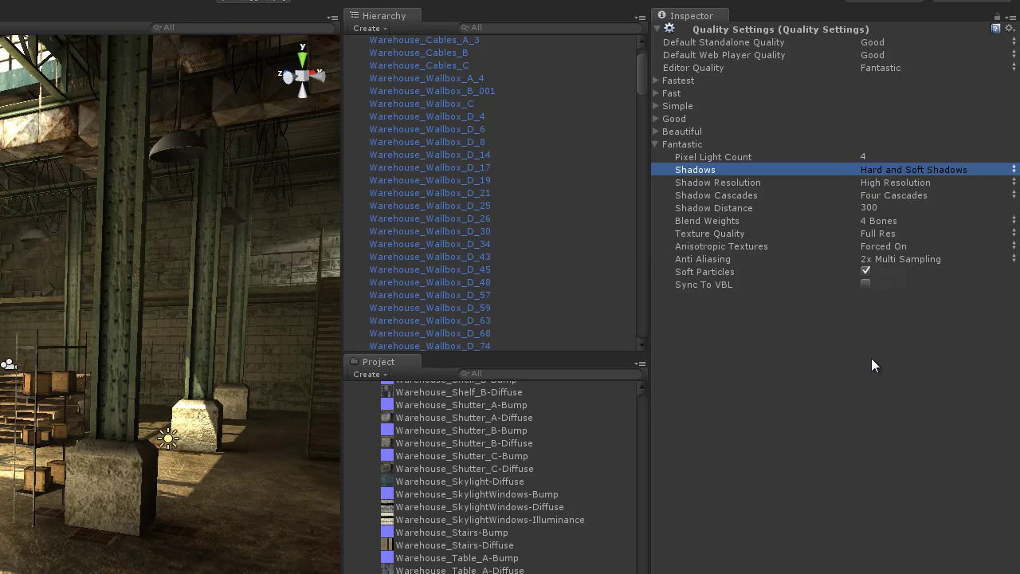
- Set the Fantastic quality level's Shadow Resolution to Low Resolution
left_click(710, 183)
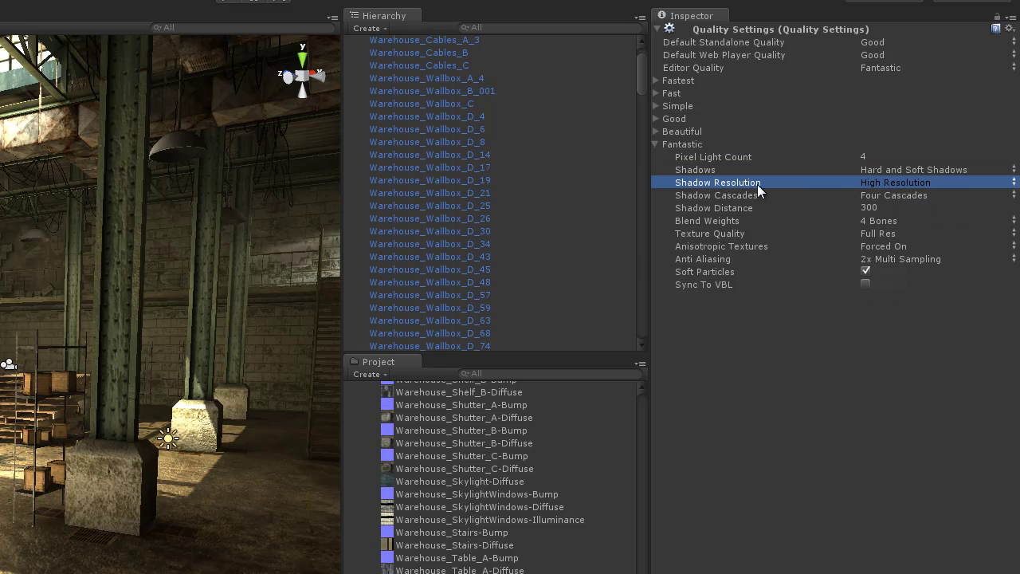
left_click(888, 183)
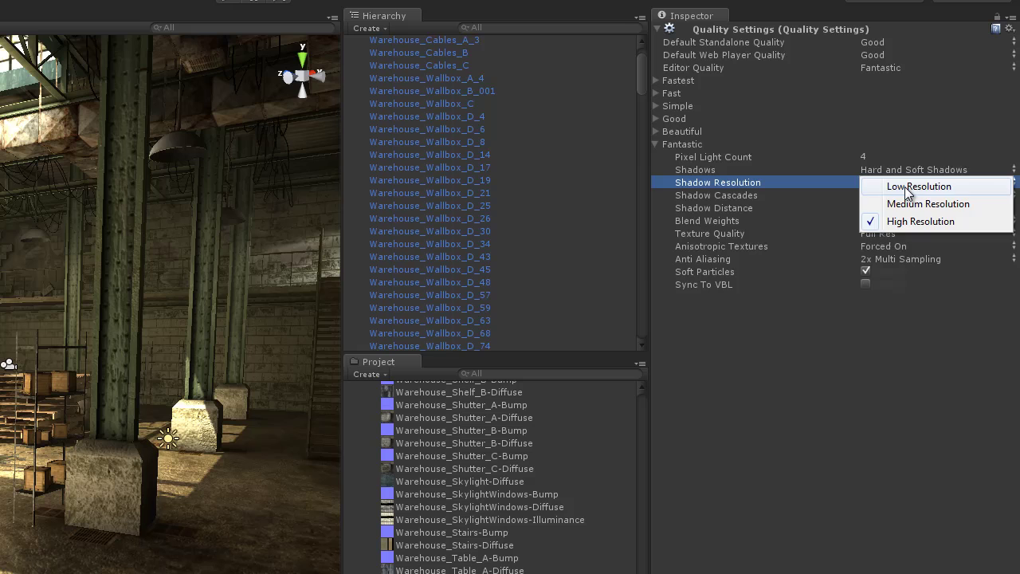
left_click(904, 186)
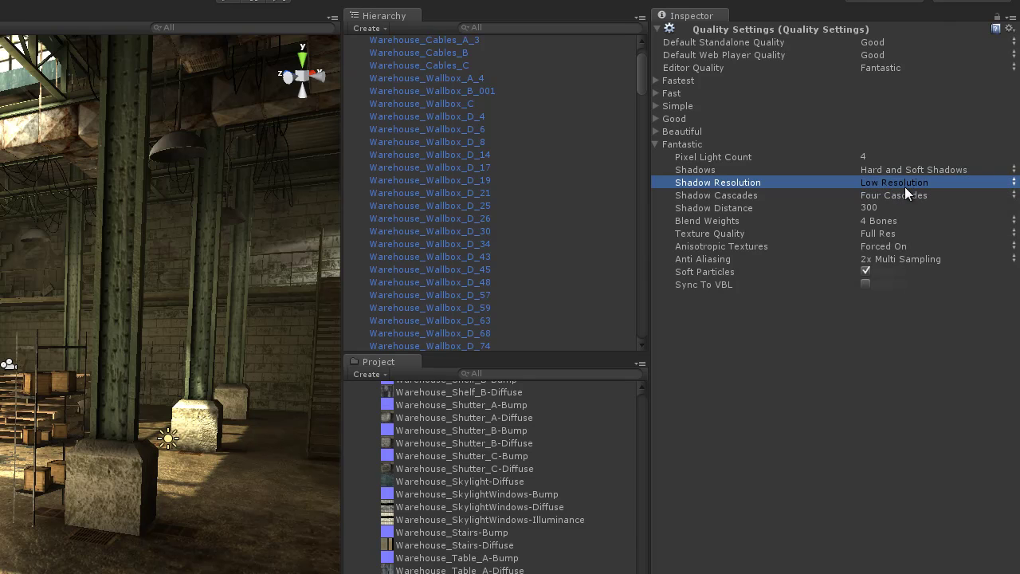
- Compare Medium and High Resolution shadows for the Fantastic quality level, settling on Medium Resolution
left_click(904, 186)
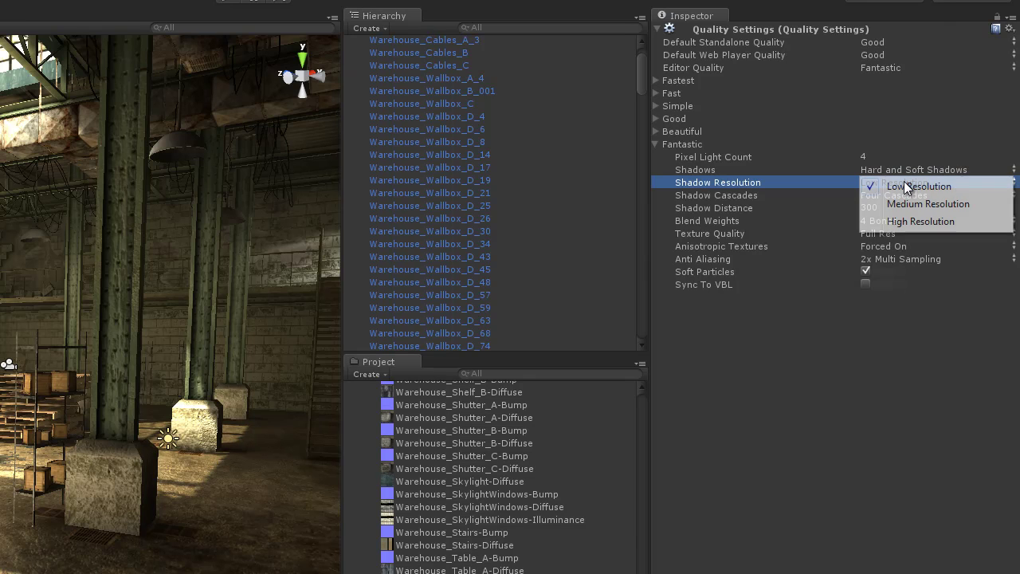
left_click(911, 203)
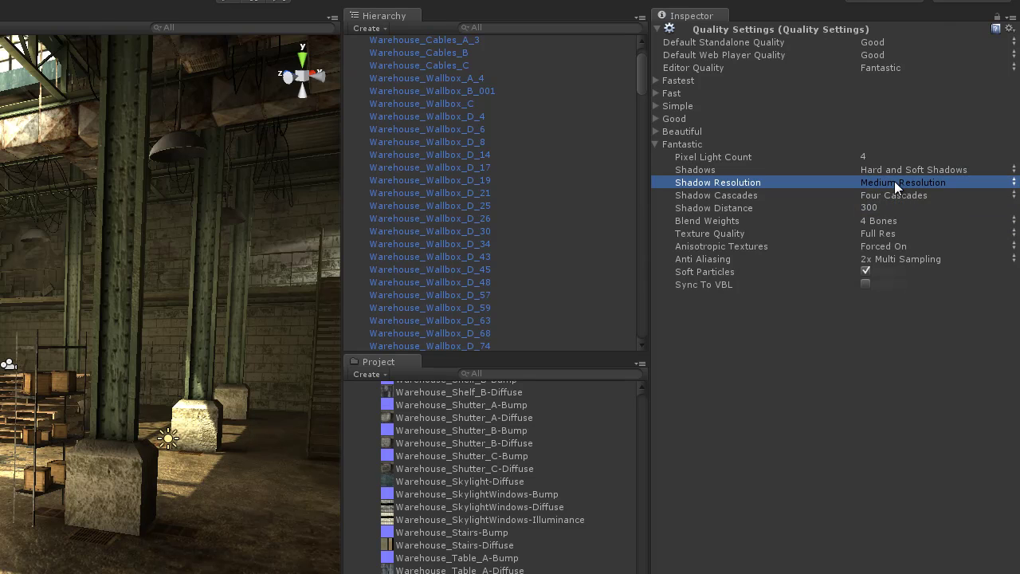
left_click(894, 181)
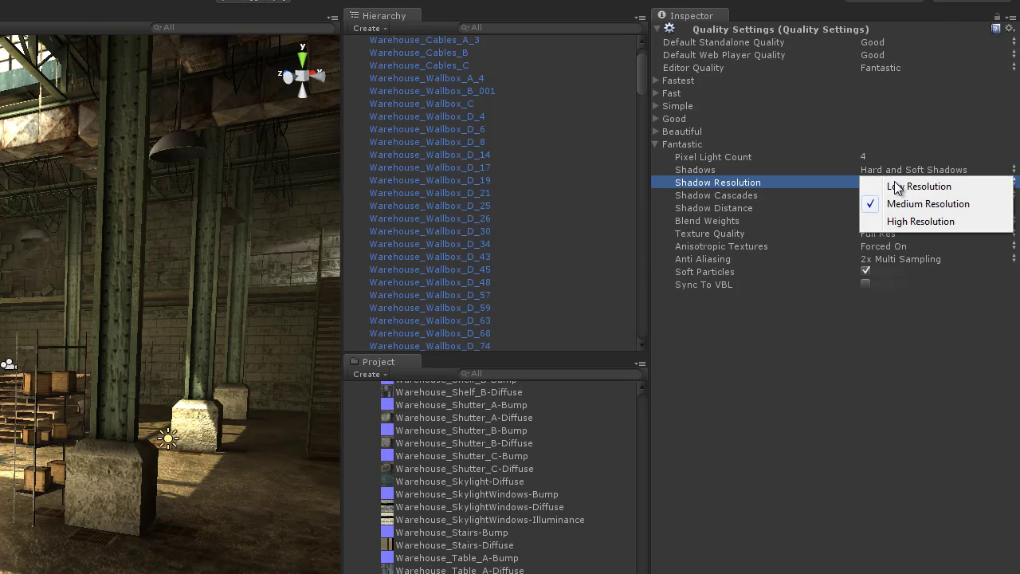
left_click(912, 223)
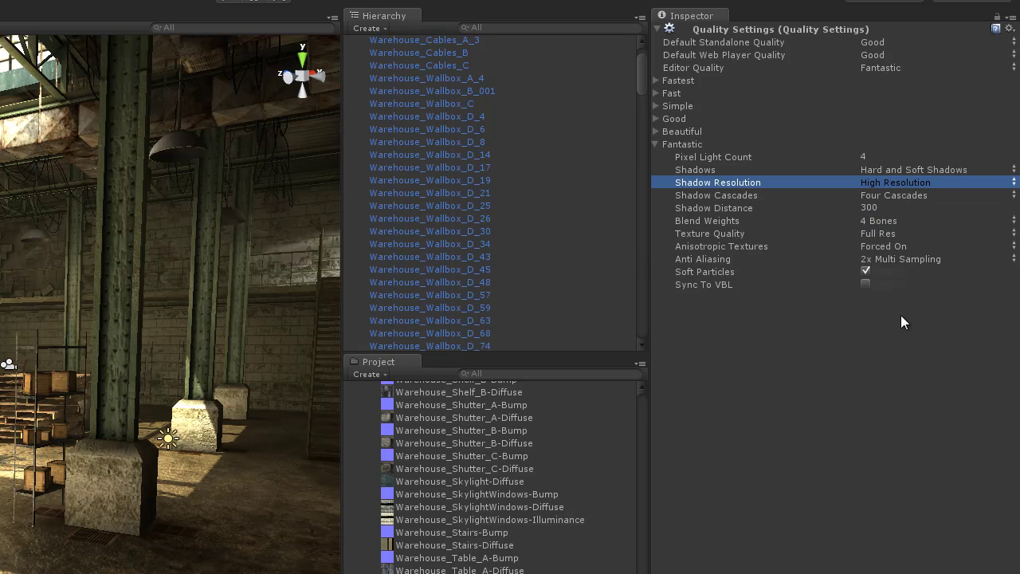
left_click(891, 181)
left_click(894, 204)
- Try No Cascades for the Fantastic quality level's Shadow Cascades and check the shadows around the green column
right_click_drag(177, 517, 245, 561)
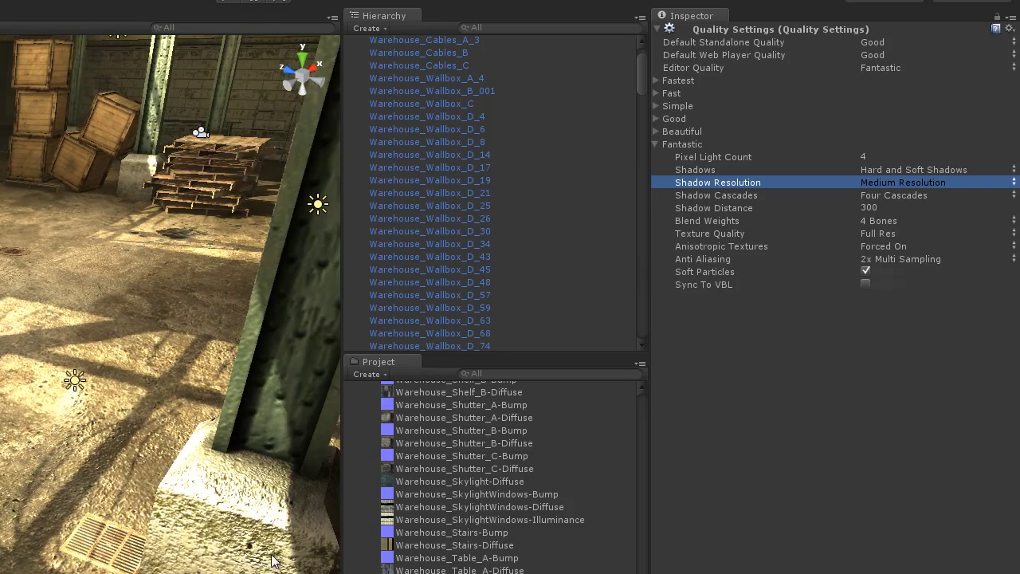
right_click_drag(61, 478, 130, 443)
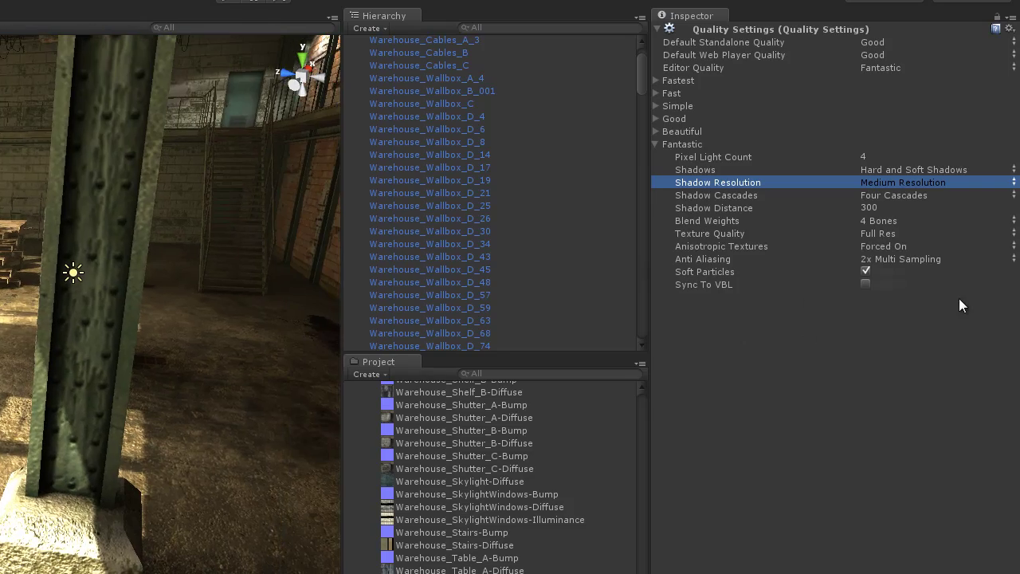
left_click(725, 198)
left_click(895, 196)
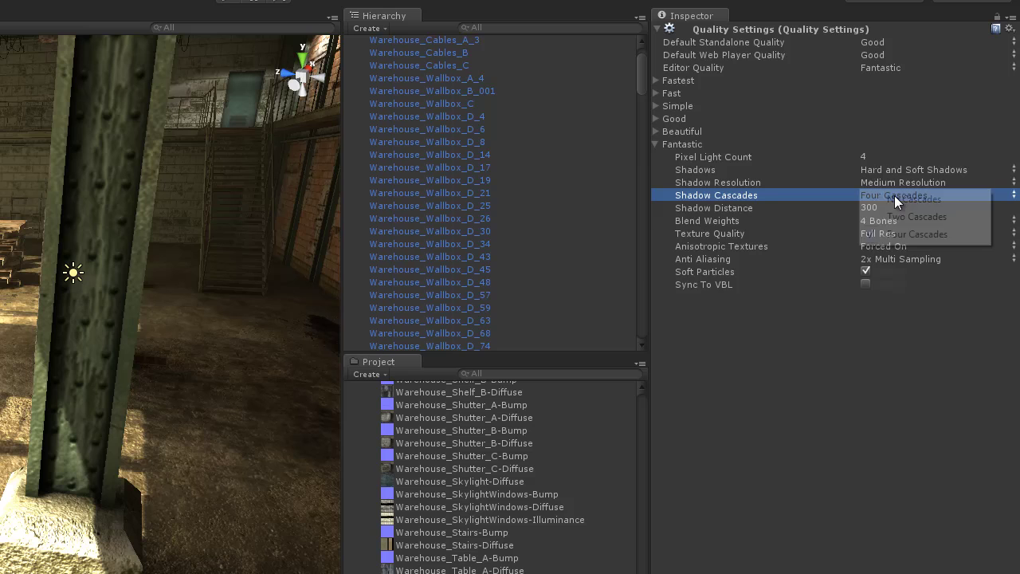
left_click(911, 199)
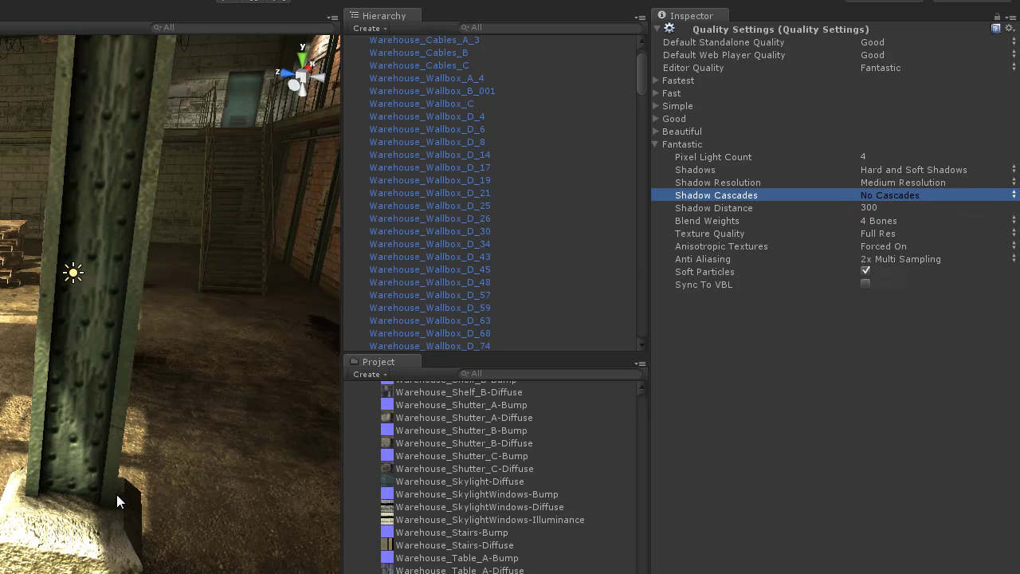
right_click_drag(138, 457, 123, 457)
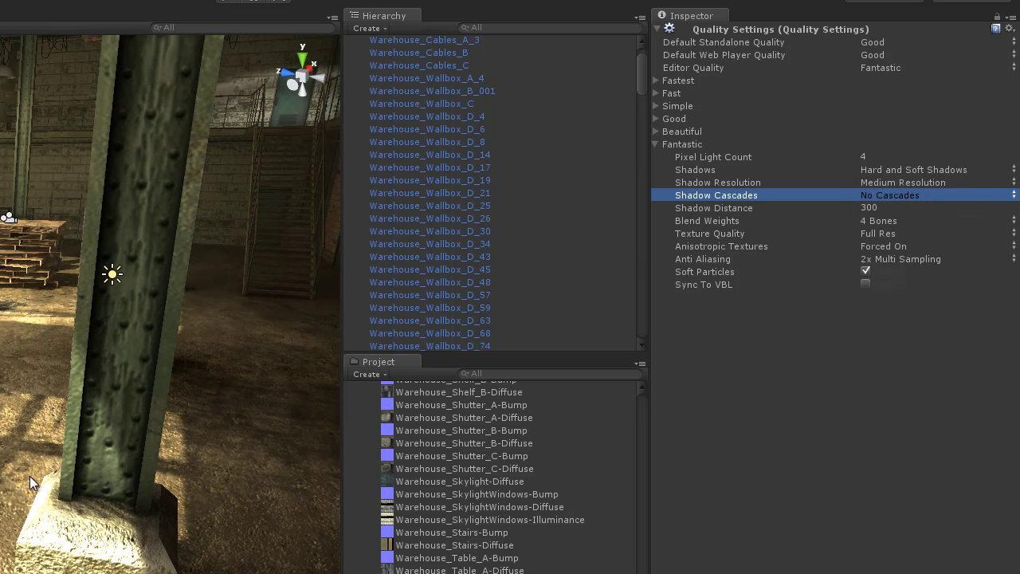
- Try Two Cascades for the Fantastic quality level's shadows and restore Four Cascades
left_click(890, 198)
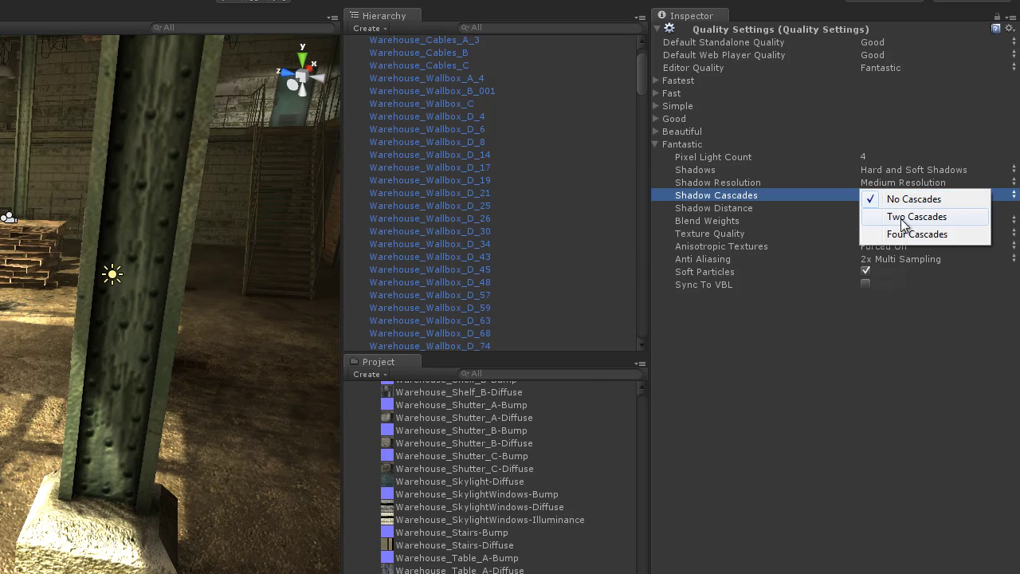
left_click(901, 217)
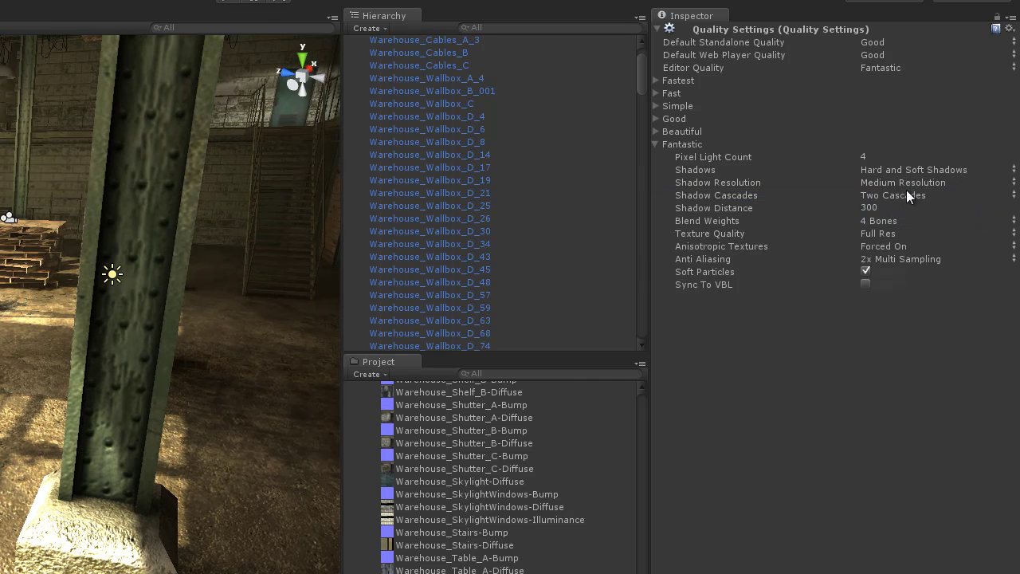
left_click(906, 195)
left_click(903, 236)
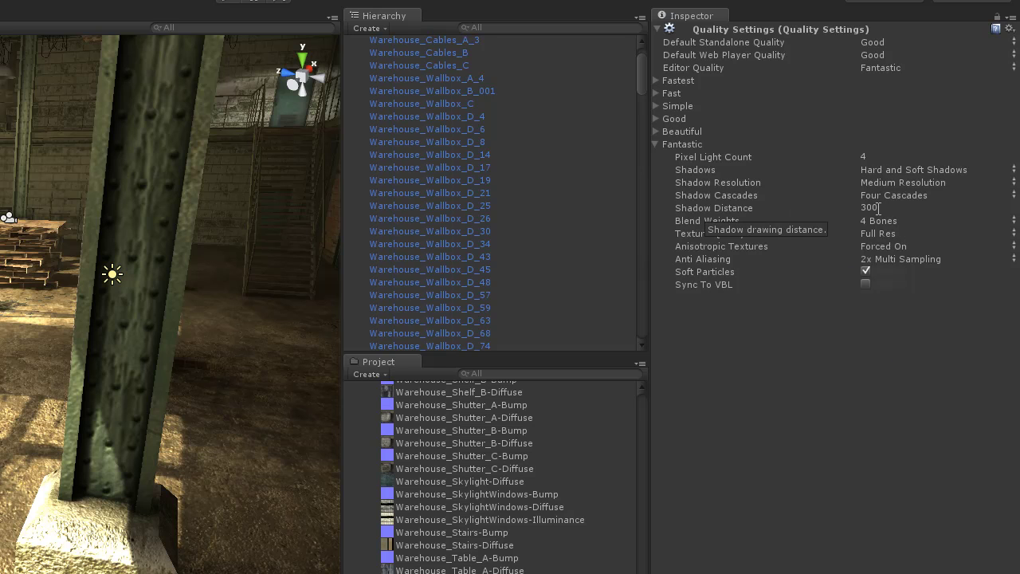
- Set the Fantastic quality level's Shadow Distance to 50
left_click(905, 208)
left_click_drag(742, 209, 831, 216)
left_click(927, 208)
double_click(928, 208)
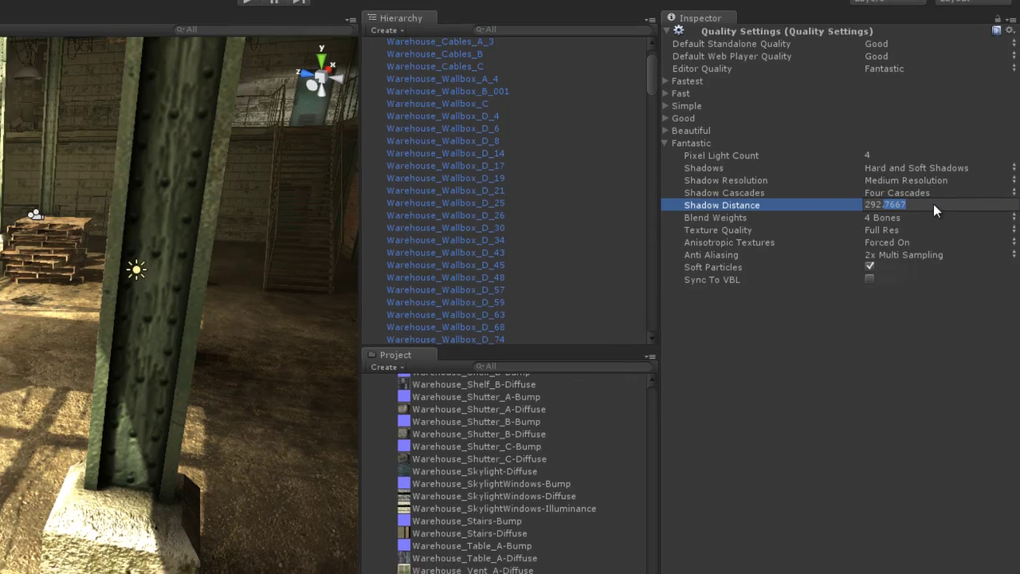
left_click_drag(930, 208, 853, 208)
type("30")
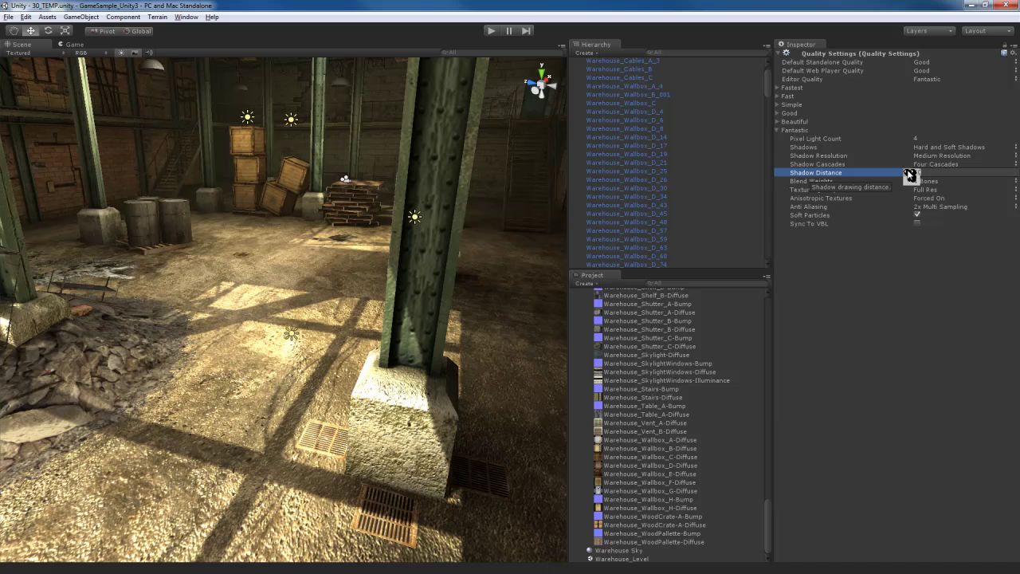
key("Return")
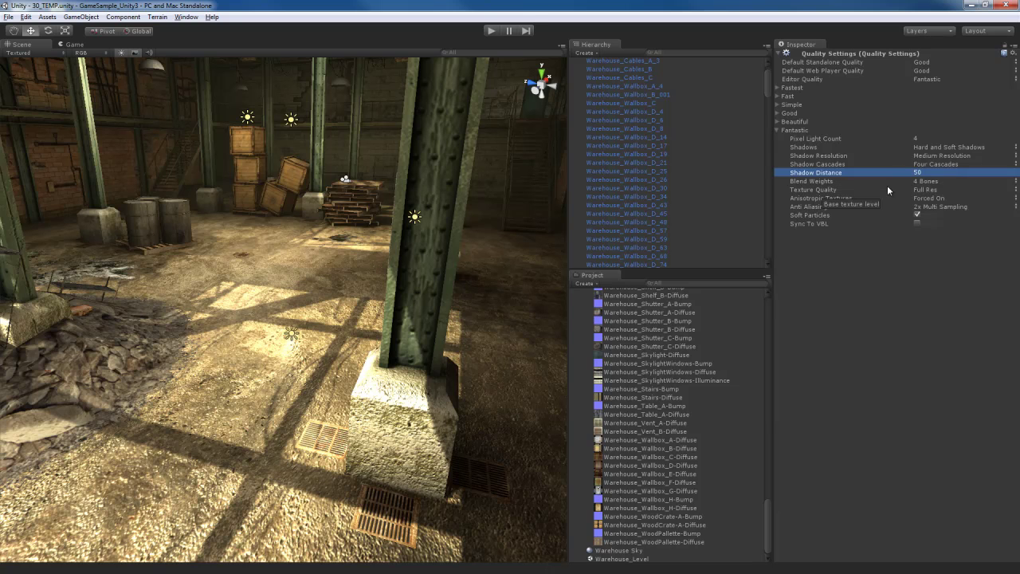
- Try lower and higher Shadow Distance values for the Fantastic quality level and restore it to 300
left_click_drag(887, 182, 825, 190)
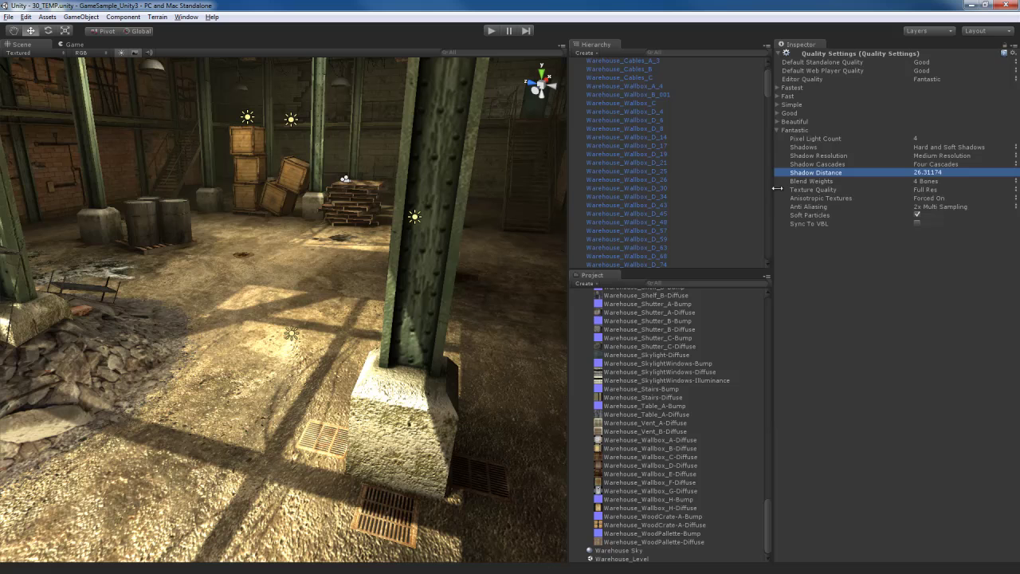
left_click_drag(777, 188, 817, 195)
left_click(959, 173)
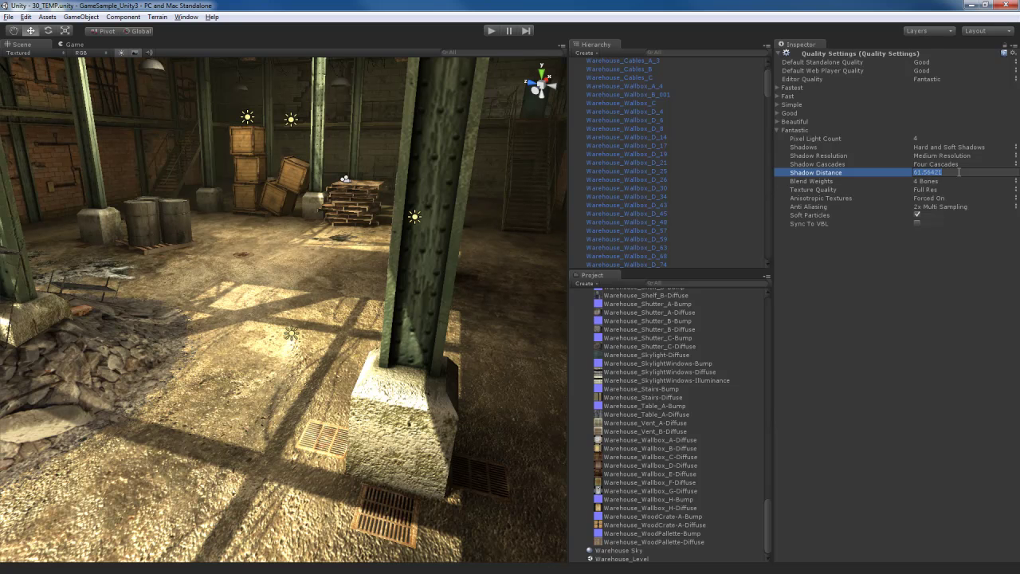
type("300")
key("Return")
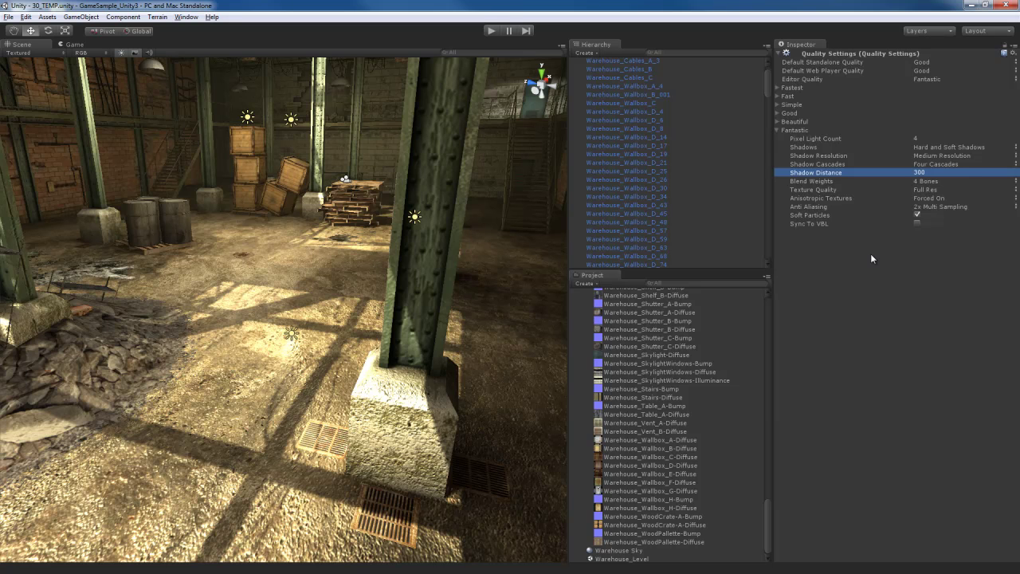
- Set the Fantastic quality level's Texture Quality to Half Res
left_click(815, 191)
left_click(925, 192)
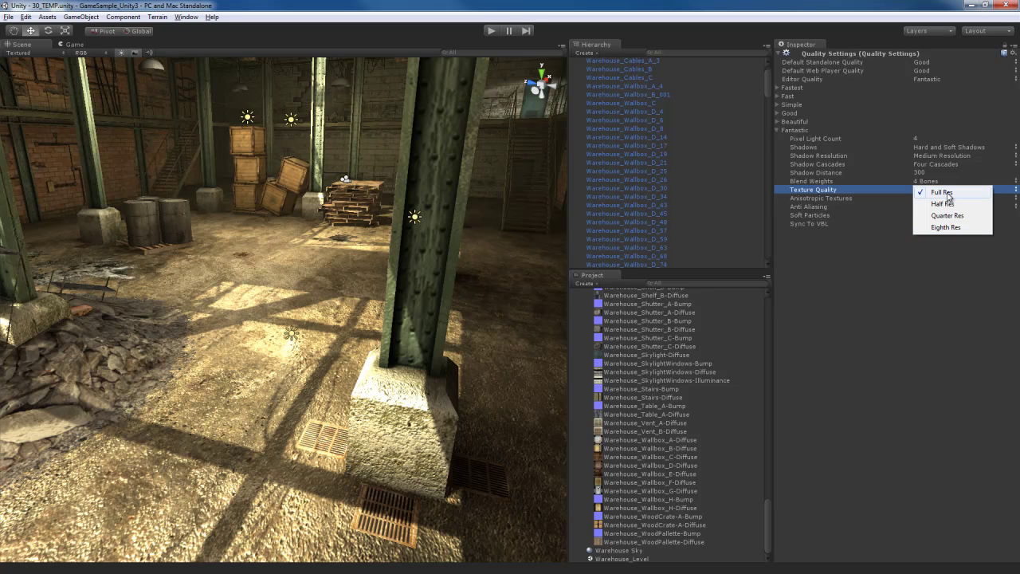
left_click(943, 204)
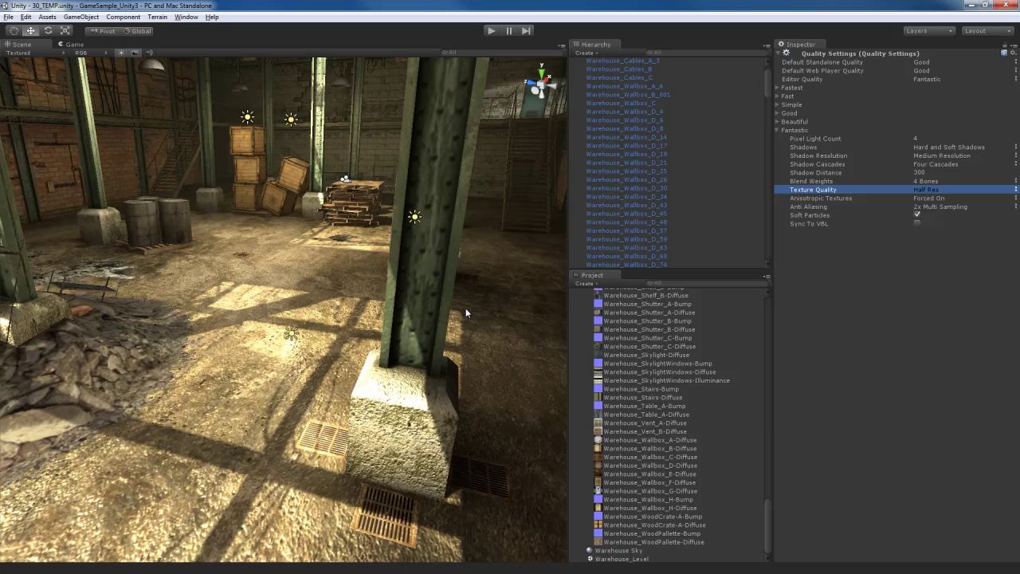
- Select the warehouse interior floor and examine the Max Size choices of its Warehouse_IntFloor_A-1A-Diffuse base texture
left_click(517, 285)
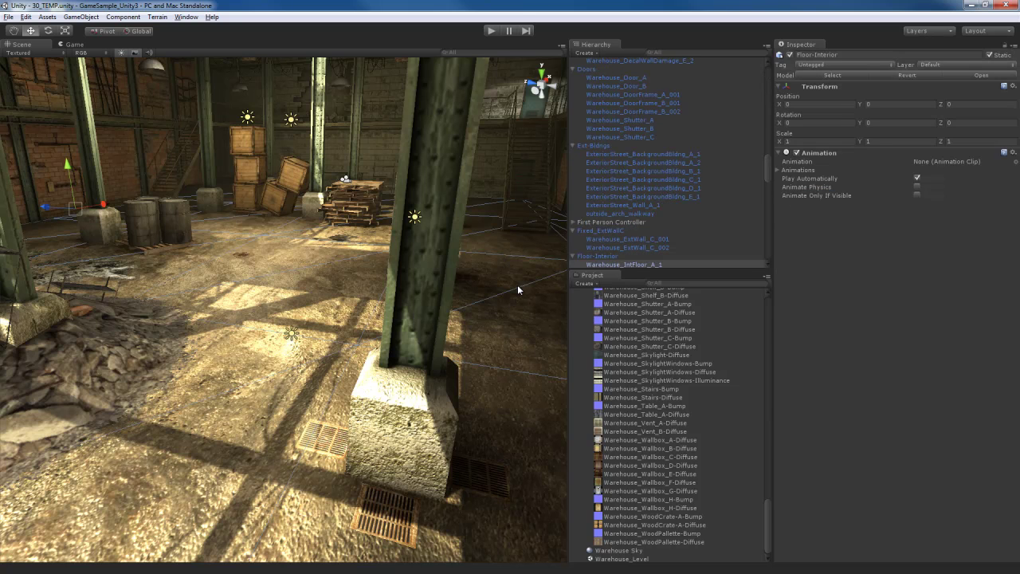
scroll(927, 305, "down", 3)
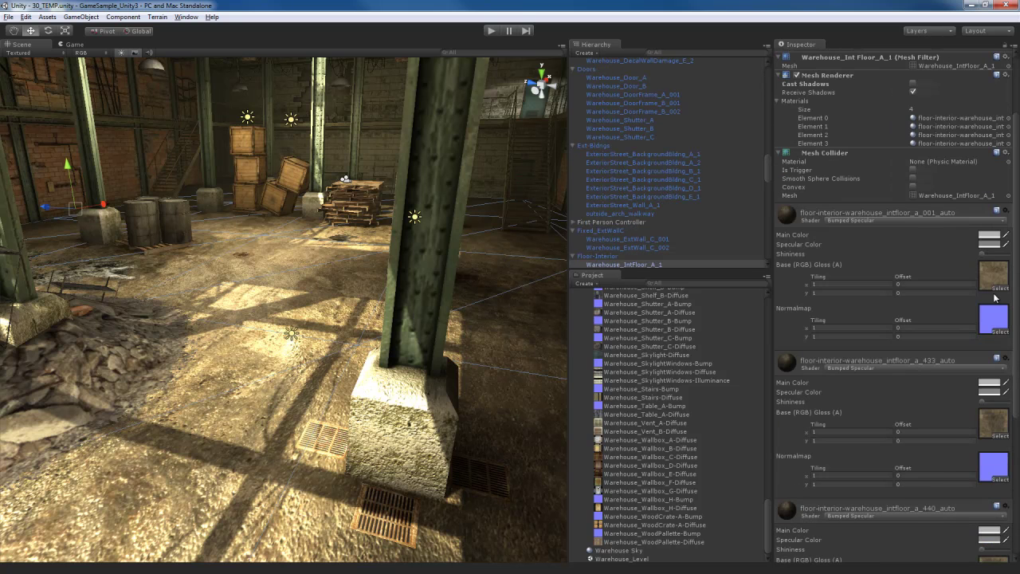
left_click(997, 269)
left_click(672, 293)
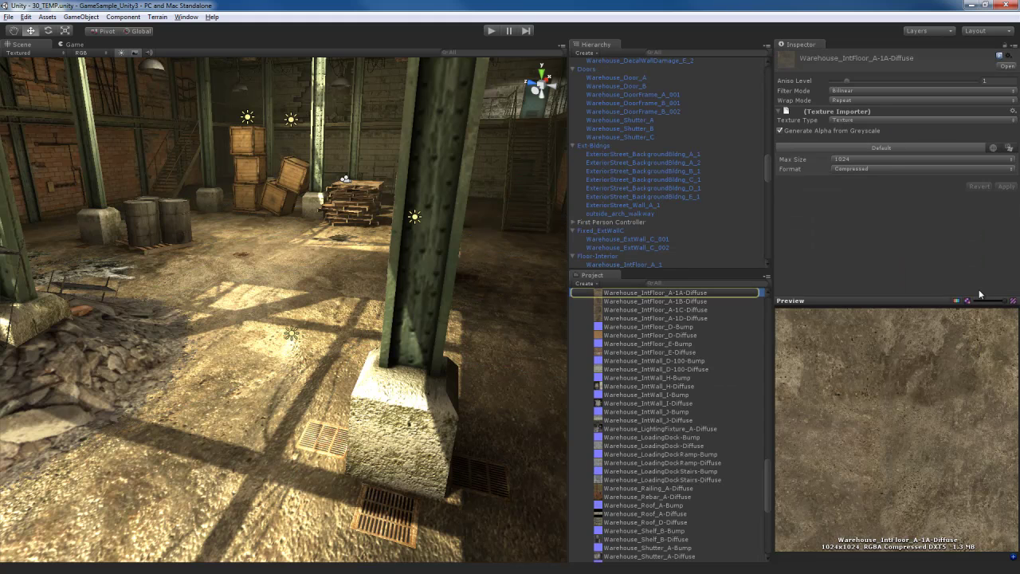
left_click(864, 161)
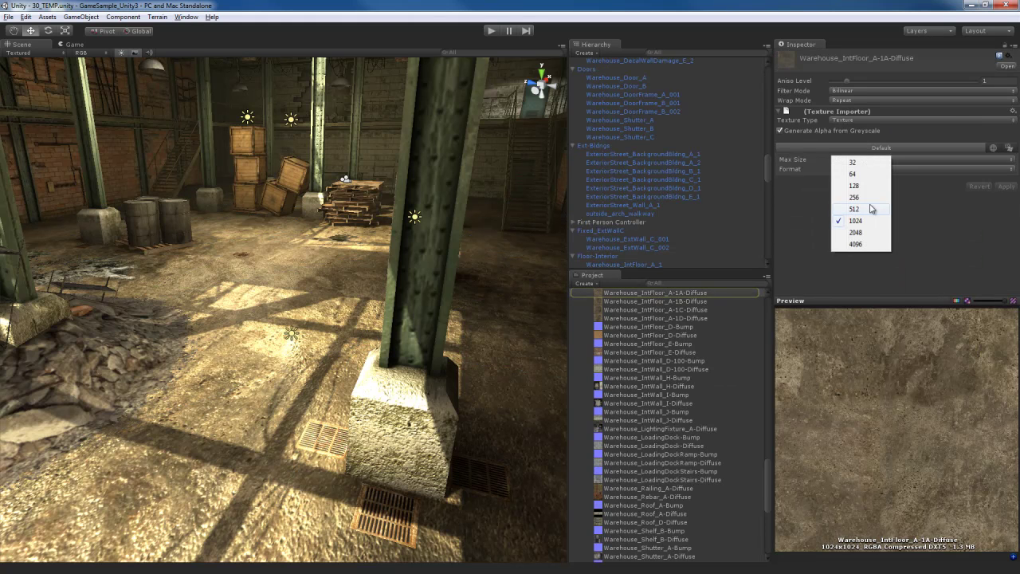
left_click(869, 285)
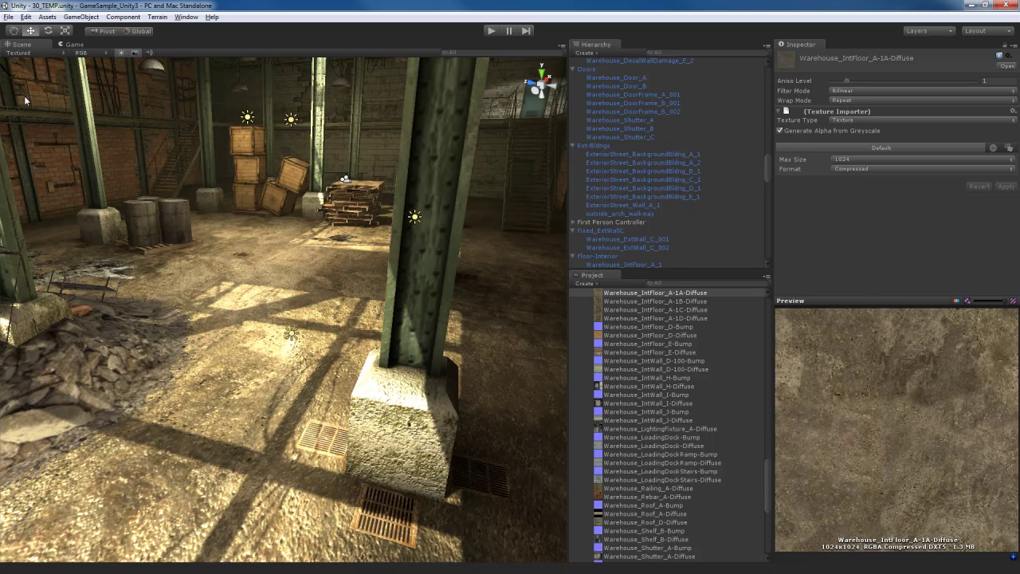
- Reopen the project's Quality settings and review the Fantastic level's Texture Quality choices, keeping Half Res
left_click(26, 17)
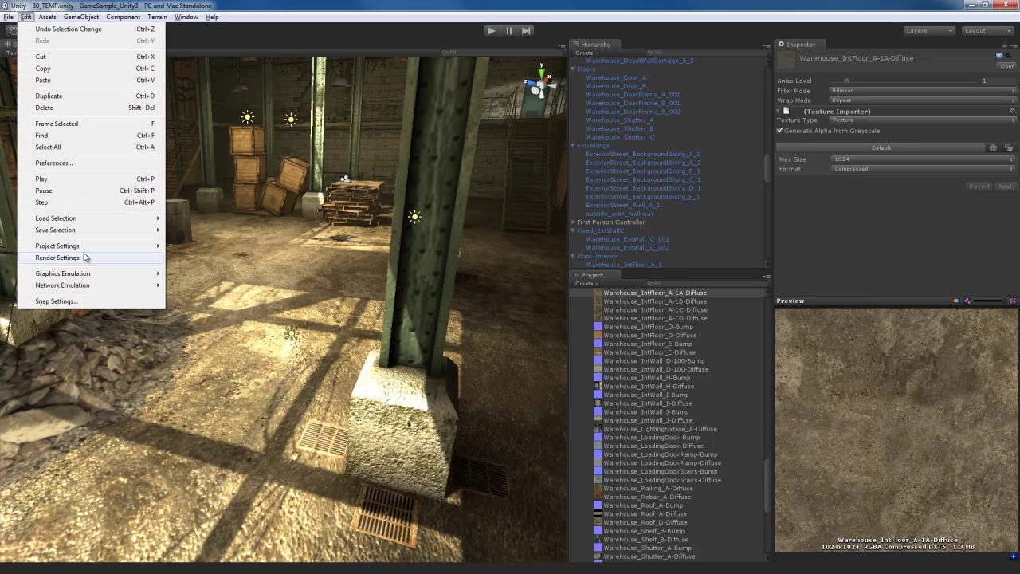
mouse_move(125, 251)
left_click(192, 316)
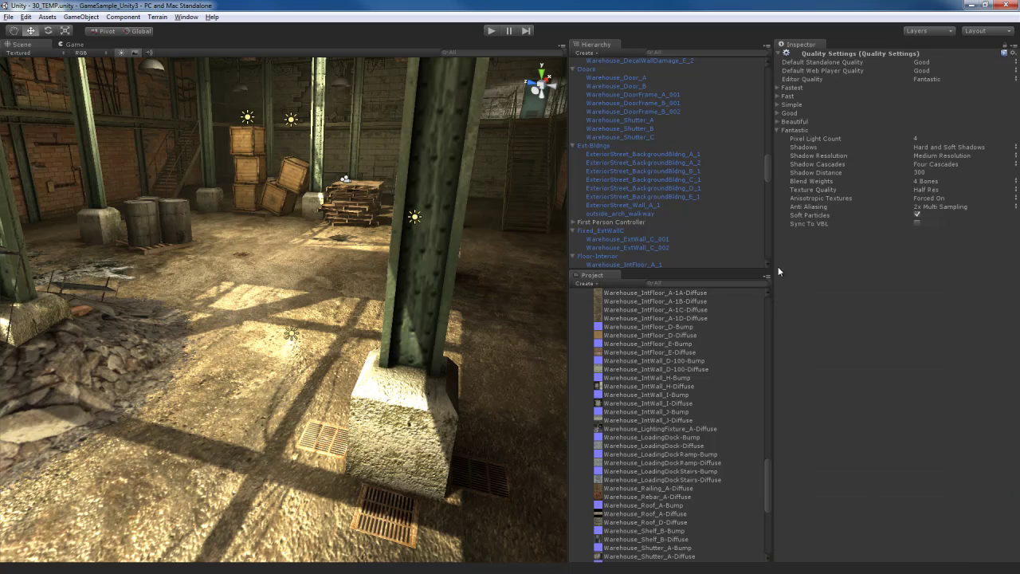
left_click(926, 191)
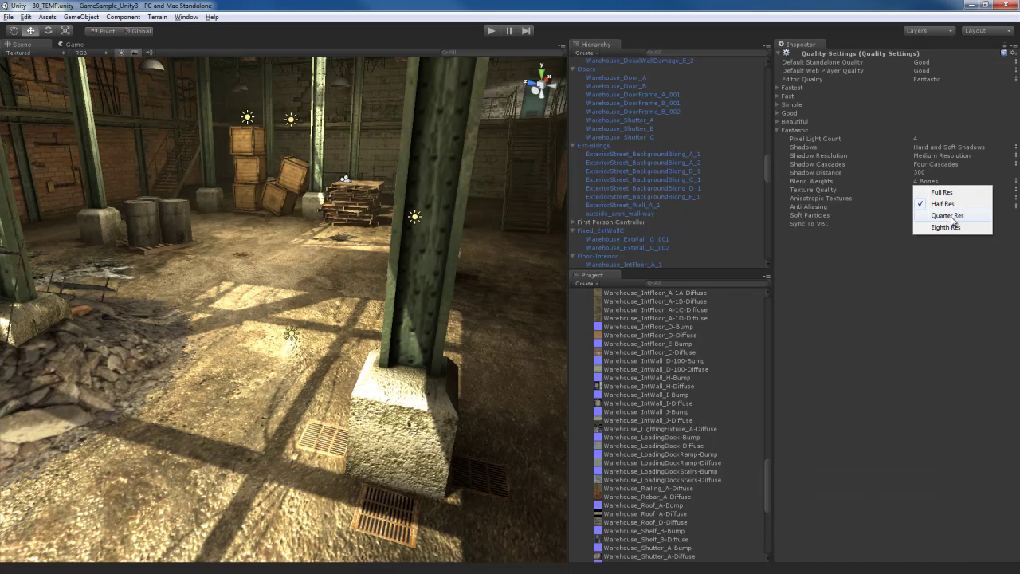
left_click(943, 204)
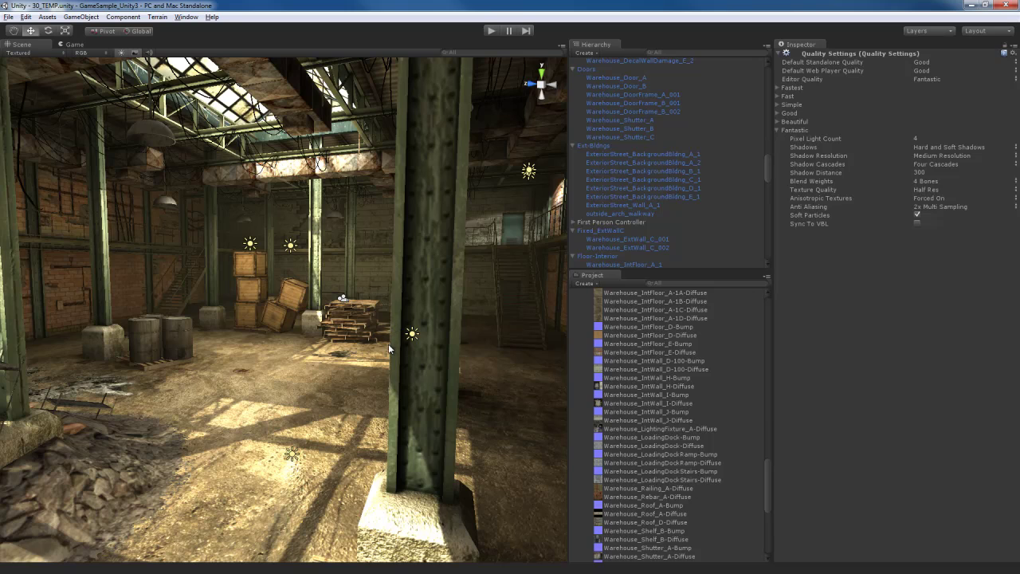
- Inspect the floor textures receding into the distance and disable Anisotropic Textures for the Fantastic quality level
mouse_move(349, 373)
right_mouse_down()
mouse_move(348, 339)
mouse_move(351, 372)
right_mouse_up()
right_click_drag(355, 311, 346, 341)
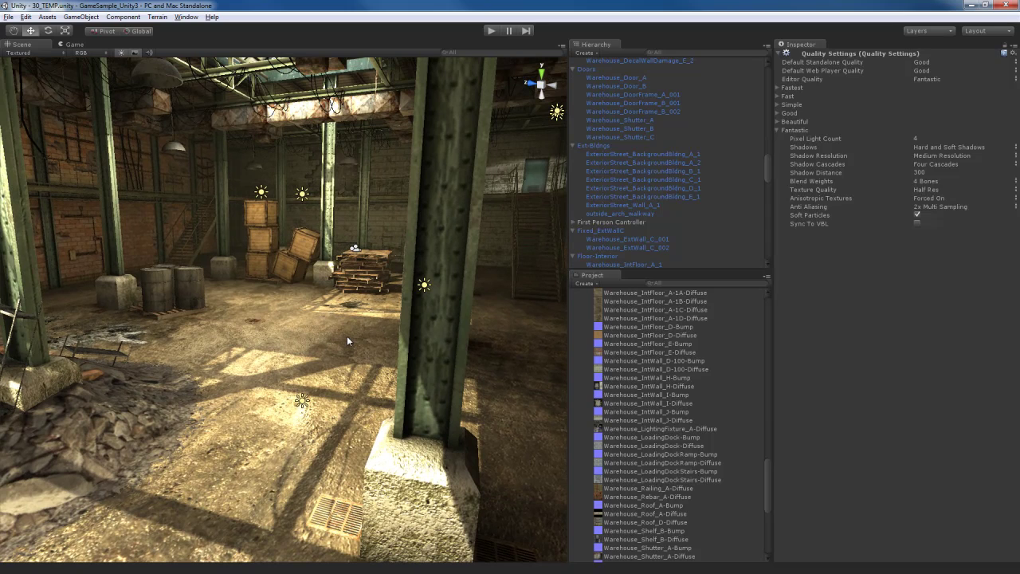
right_click_drag(347, 341, 438, 383)
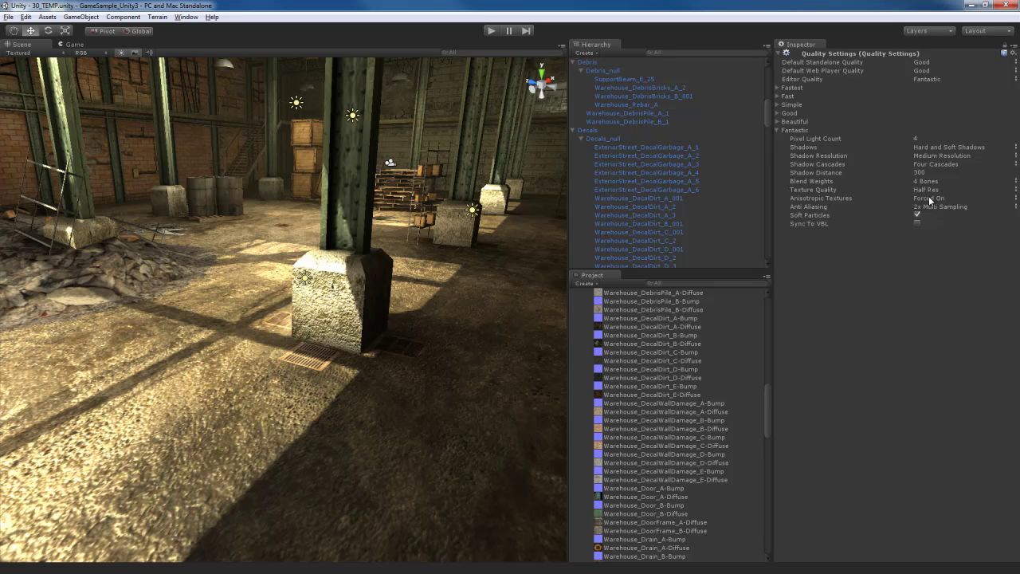
right_click_drag(478, 313, 323, 336)
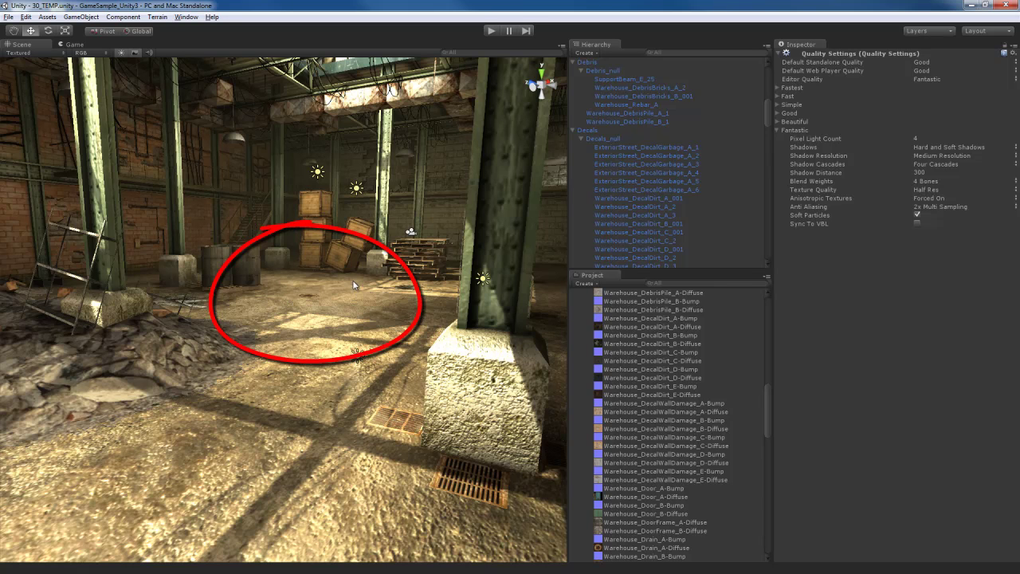
left_click(936, 199)
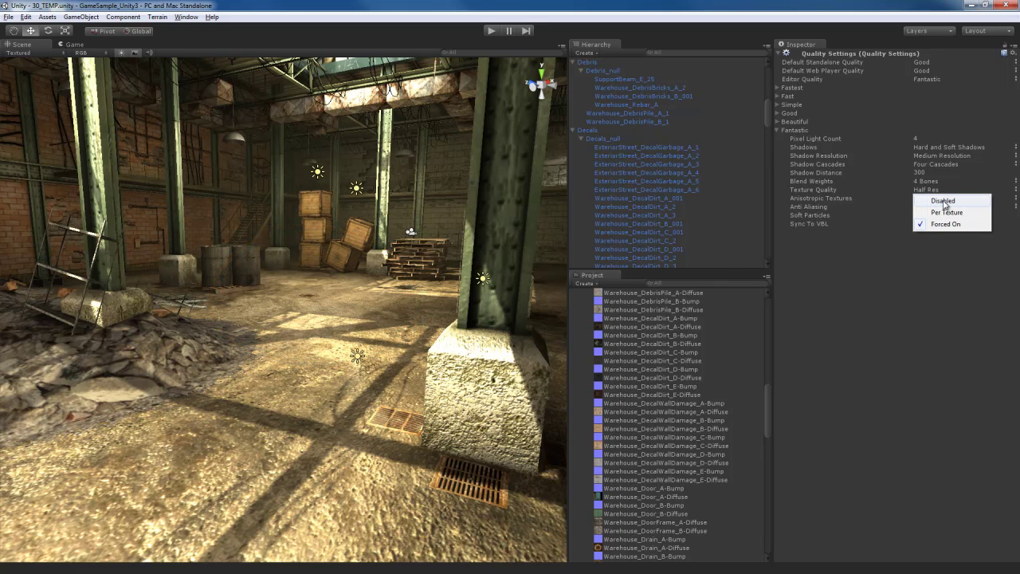
left_click(944, 202)
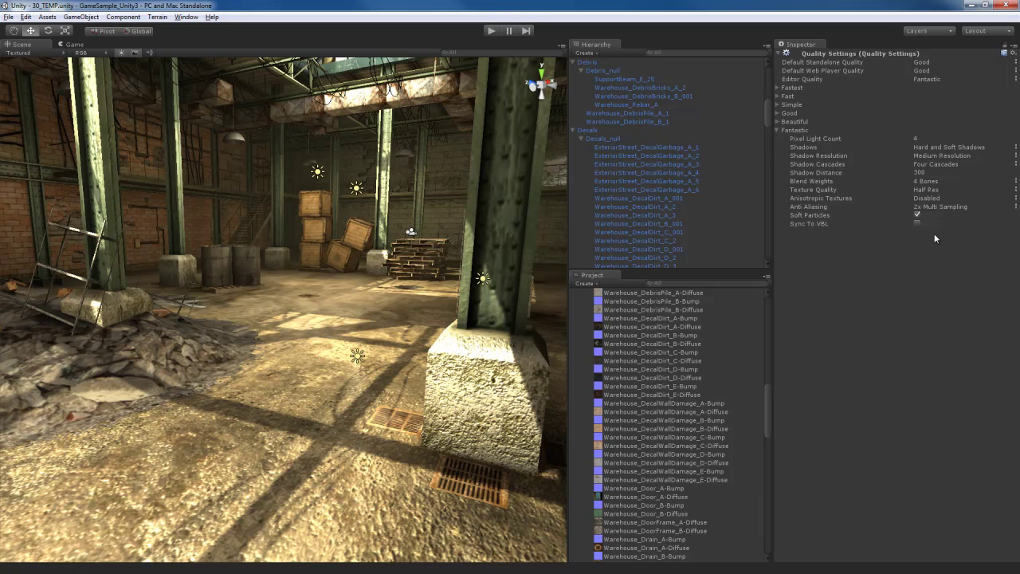
- Set the Fantastic level's Anisotropic Textures to Forced On, then try 16x Multi Sampling anti-aliasing before settling on 4x Multi Sampling
left_click(929, 199)
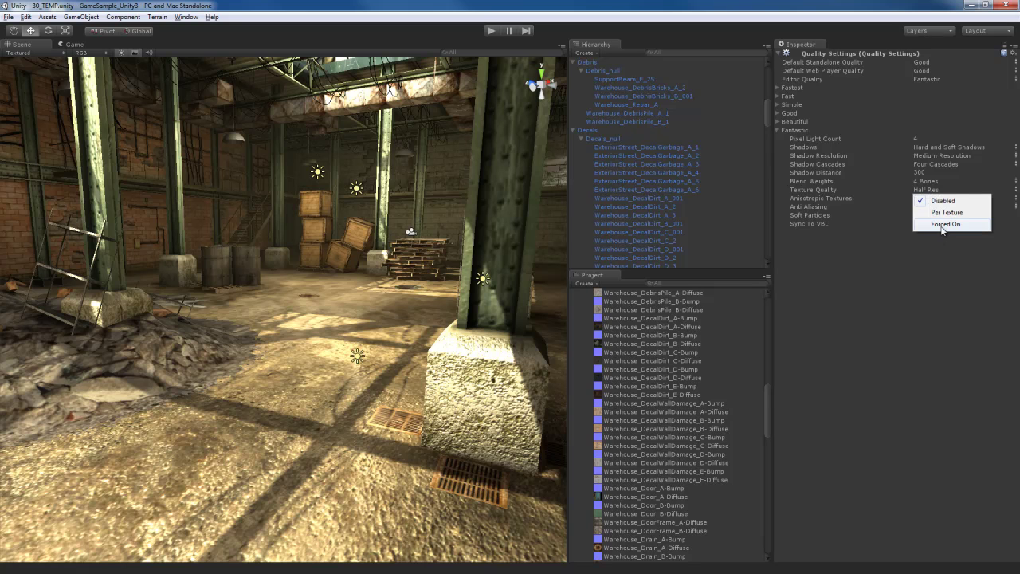
left_click(944, 226)
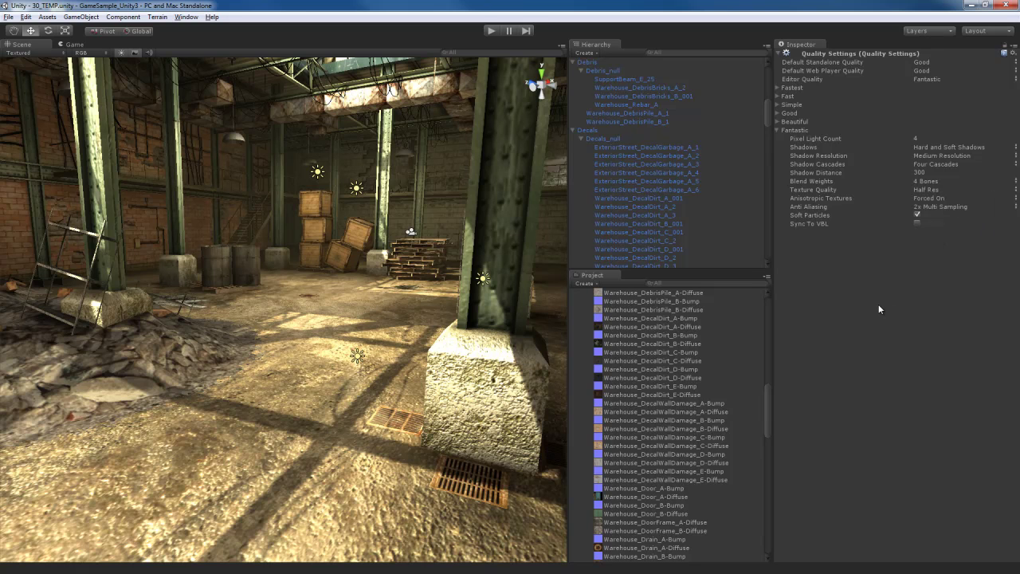
left_click(945, 207)
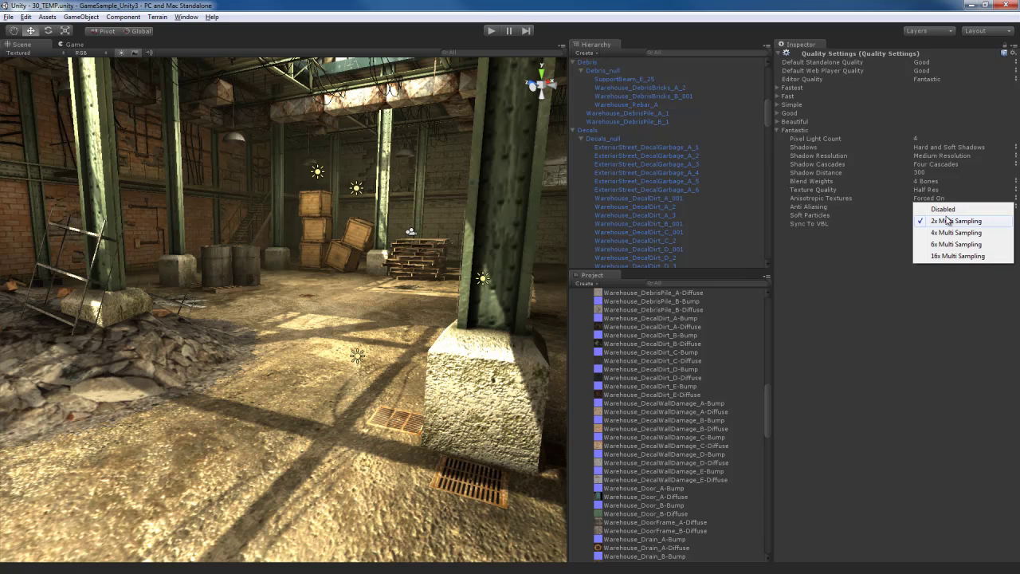
left_click(958, 256)
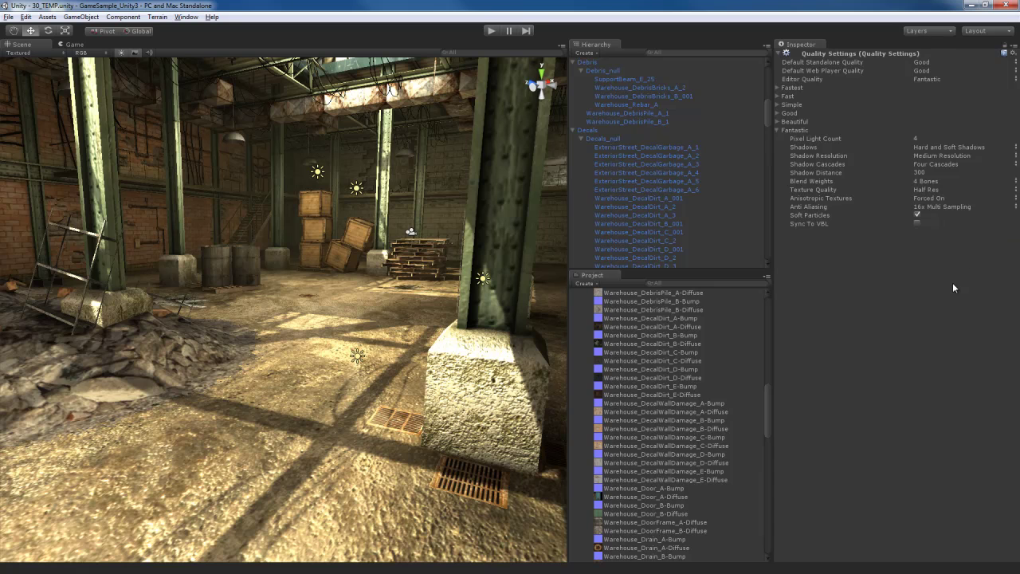
left_click(947, 206)
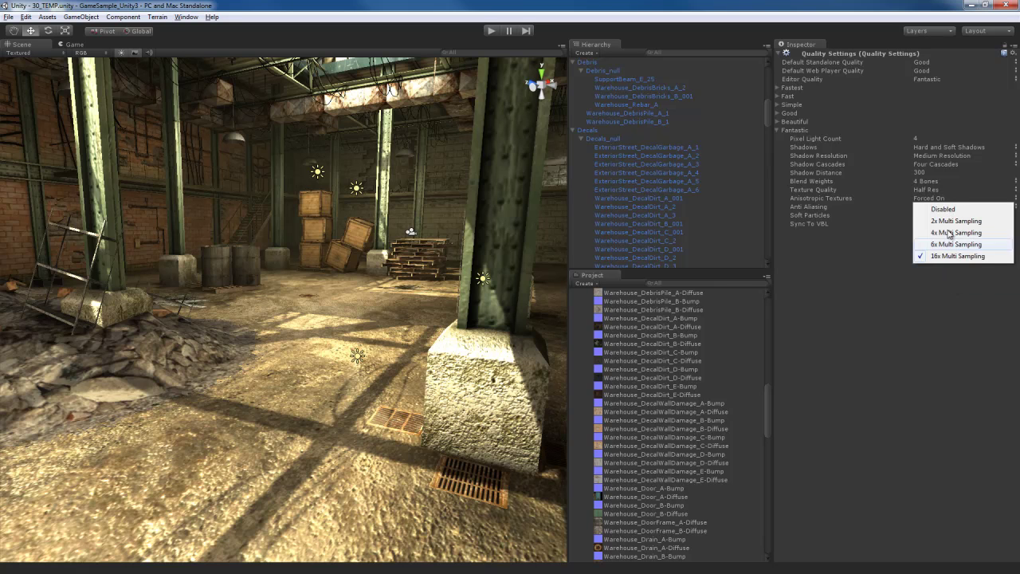
left_click(953, 232)
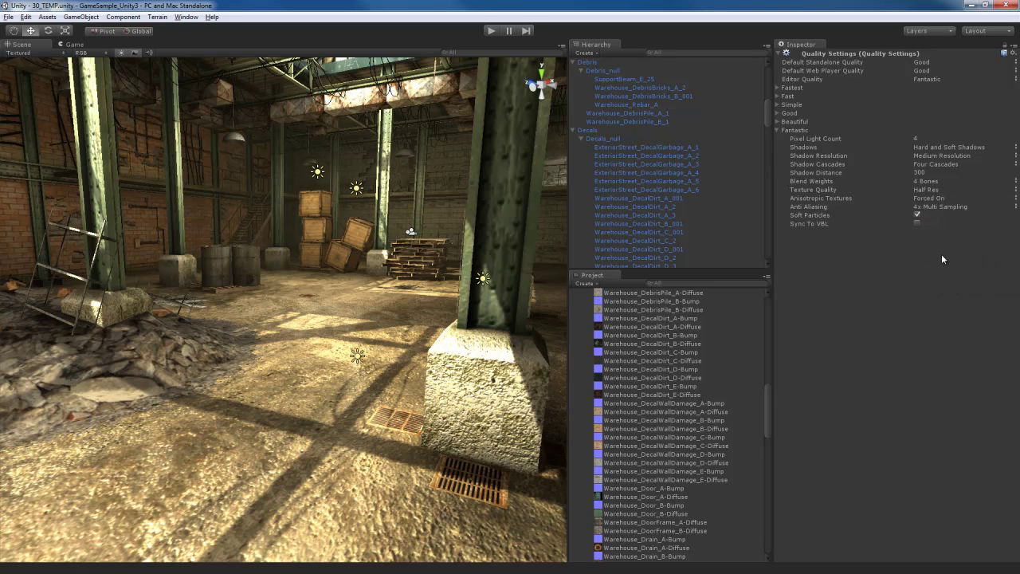
- Set the Fantastic quality level's Texture Quality to Full Res
left_click(925, 190)
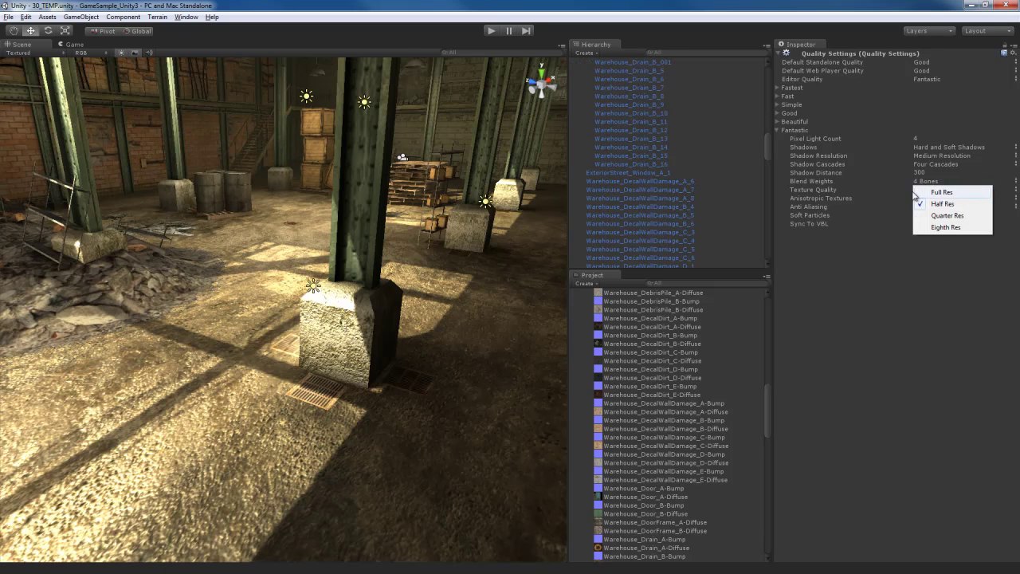
left_click(921, 193)
left_click(921, 193)
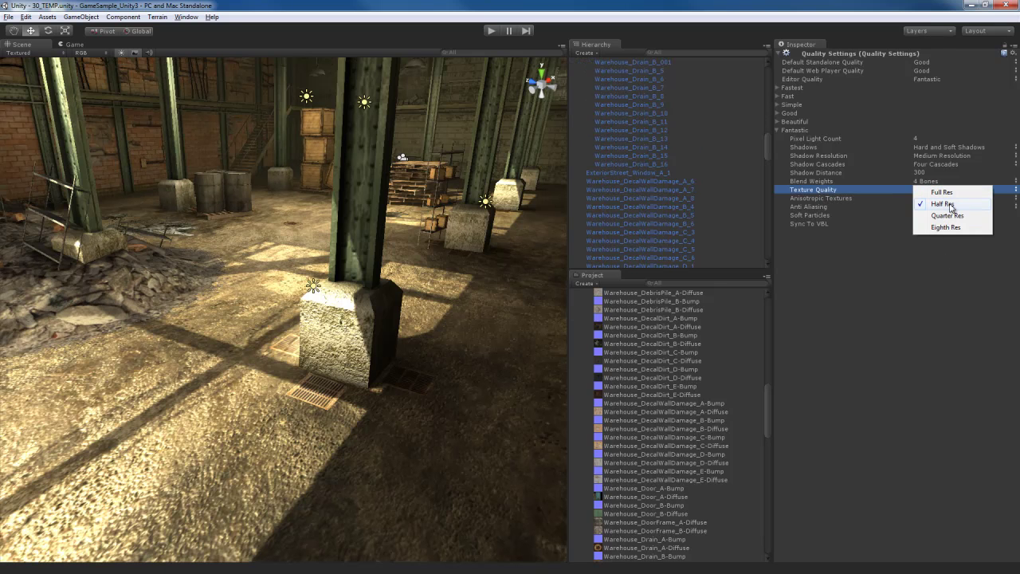
left_click(941, 193)
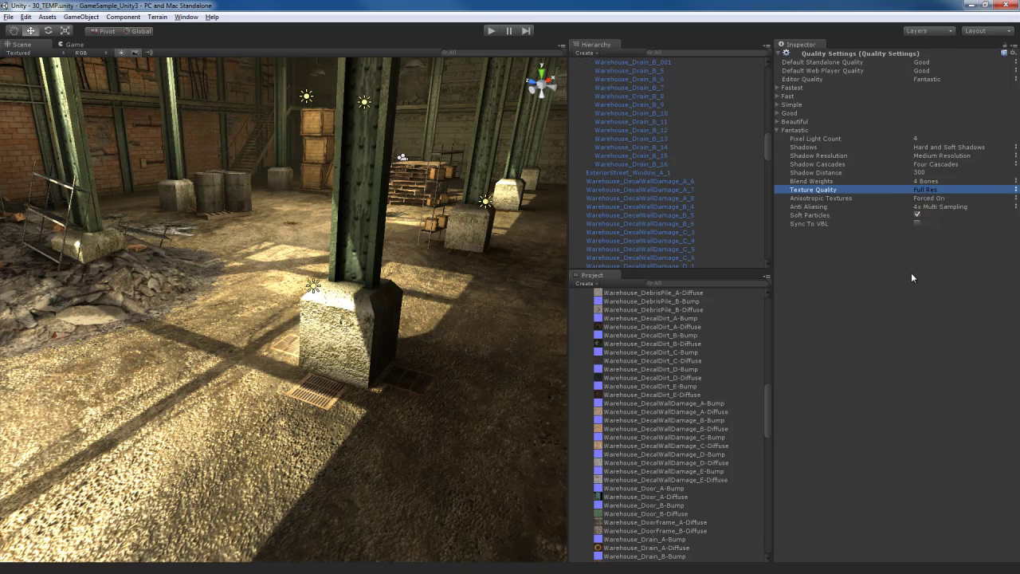
- Select the foreground support beam and examine the import settings of its SupportBeam_A-Diffuse base texture
right_click_drag(420, 395, 438, 376)
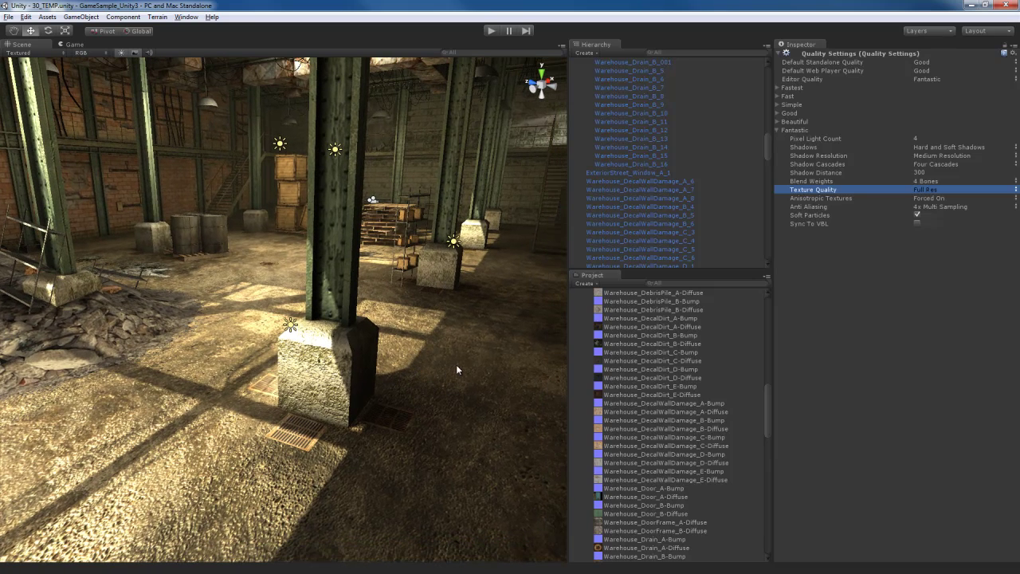
left_click(341, 341)
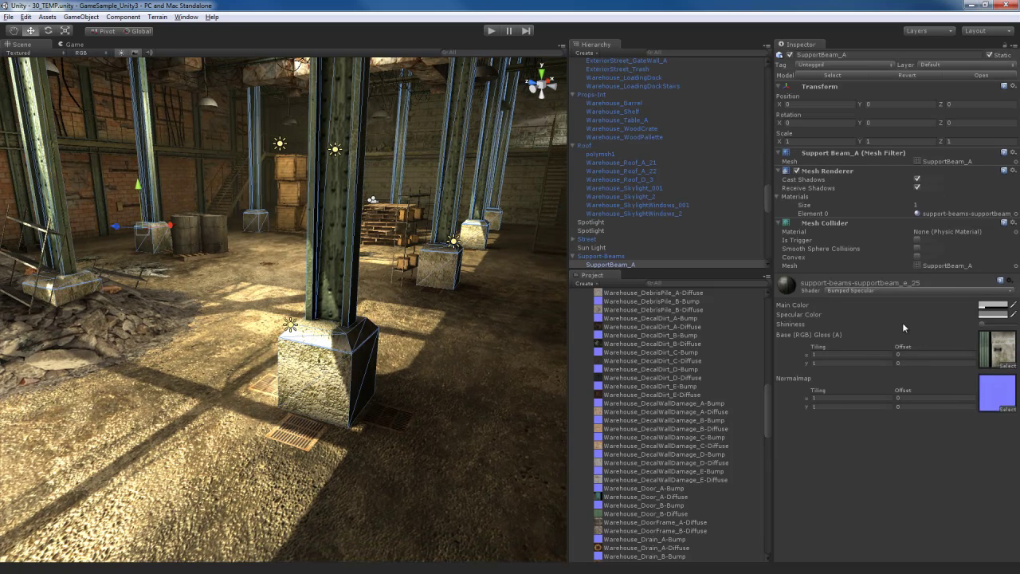
right_click_drag(458, 343, 451, 344)
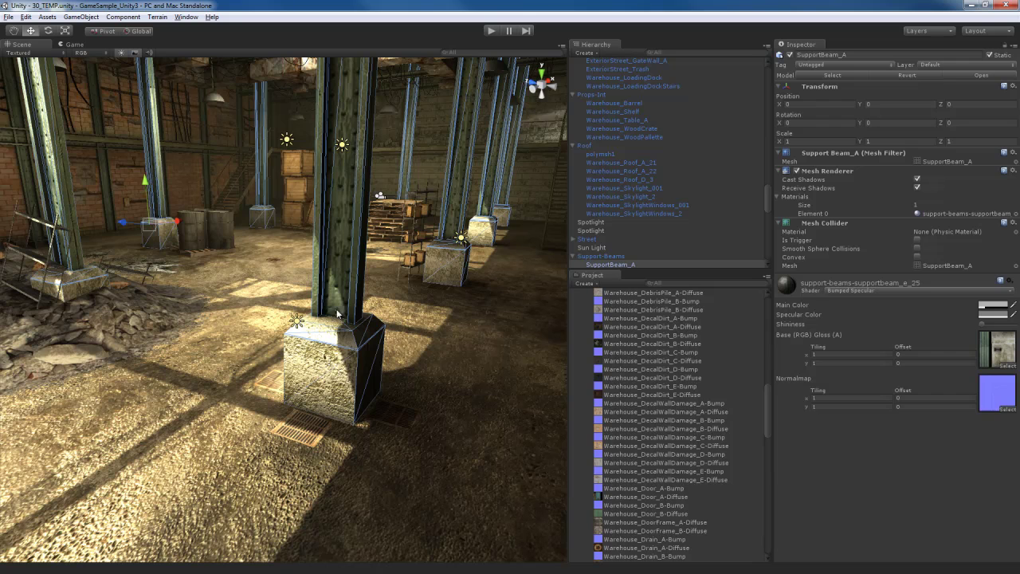
left_click(983, 352)
left_click(679, 293)
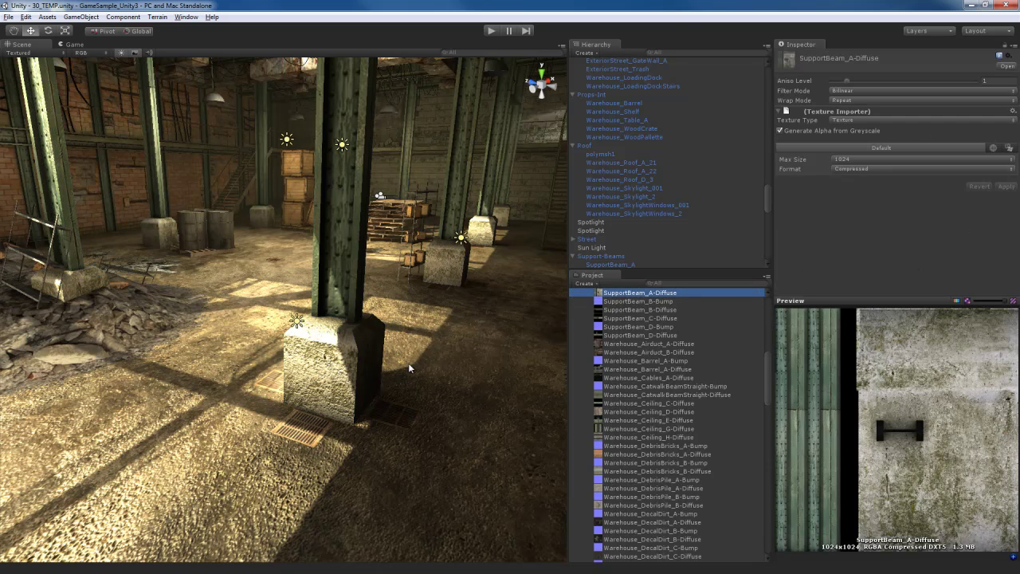
- Locate the floor drain's Warehouse_Drain_B-Diffuse base texture and apply a Max Size of 128 to it
key("w")
right_click_drag(375, 412, 383, 444)
left_click(310, 367)
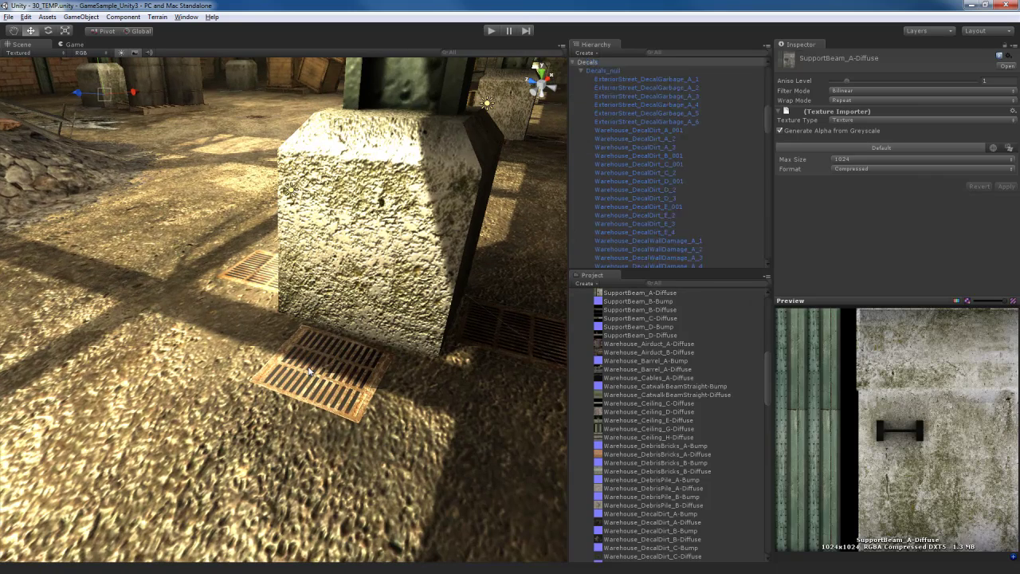
left_click(995, 301)
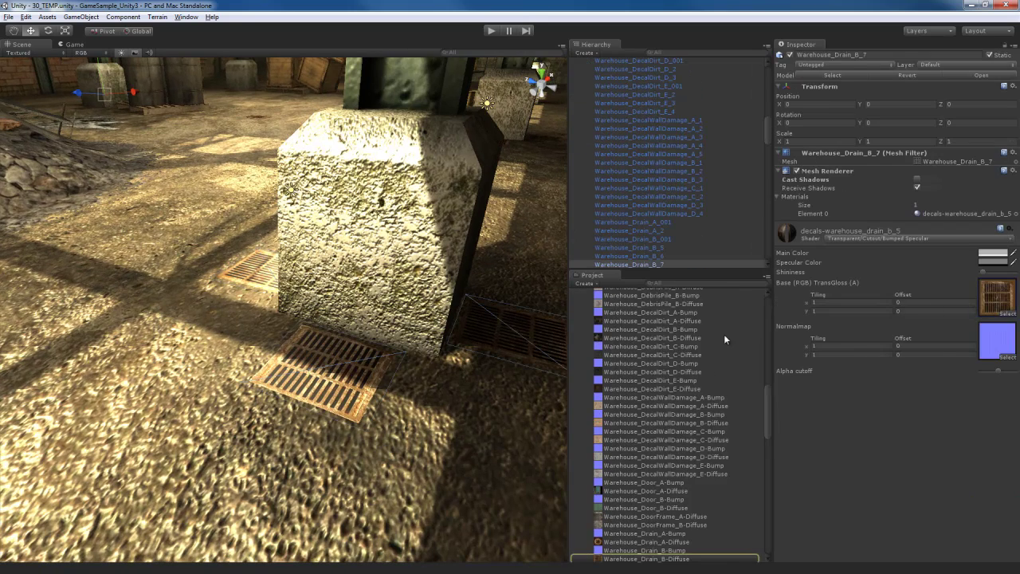
scroll(704, 372, "down", 6)
left_click(676, 369)
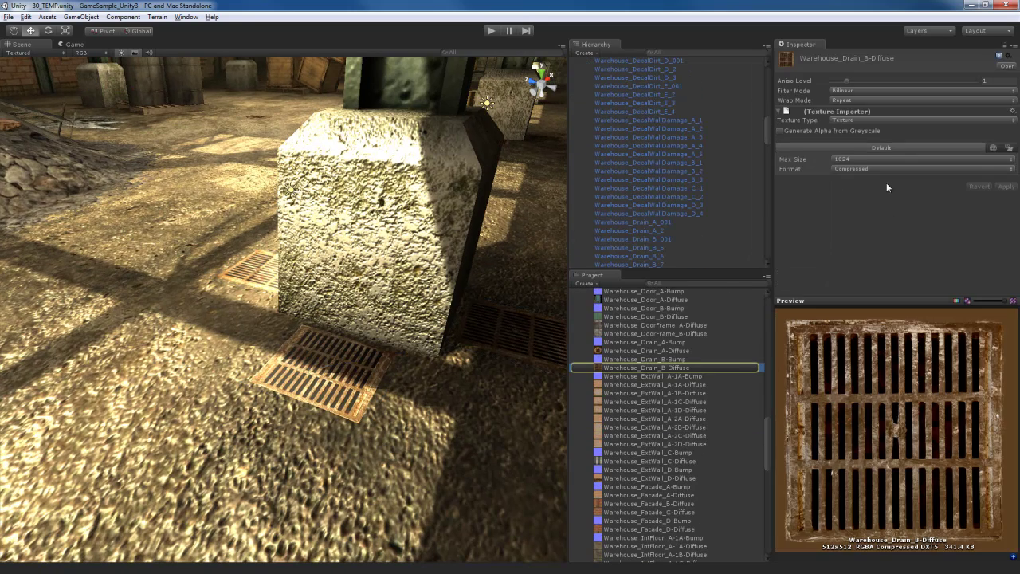
left_click(885, 159)
left_click(856, 185)
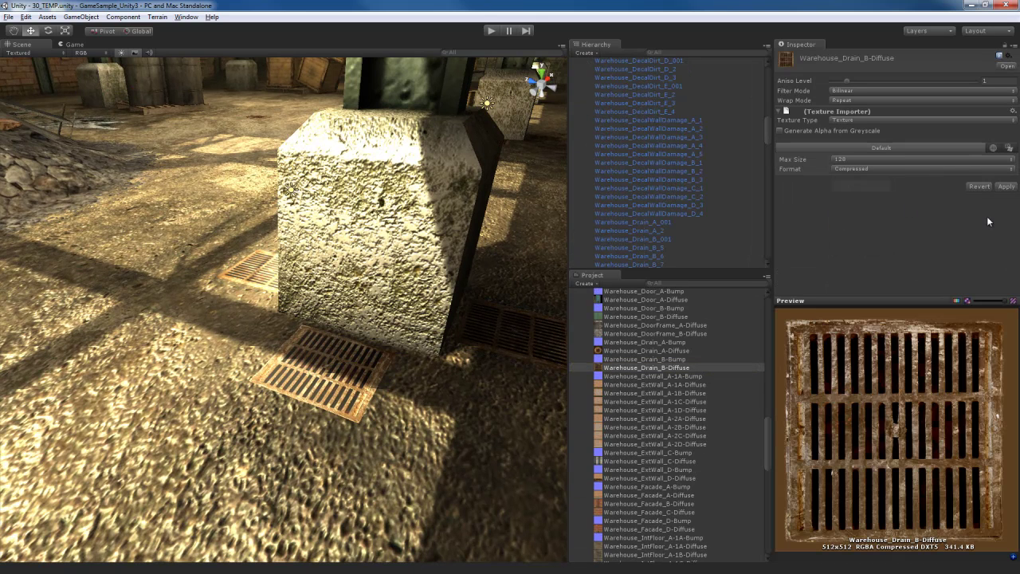
left_click(1005, 186)
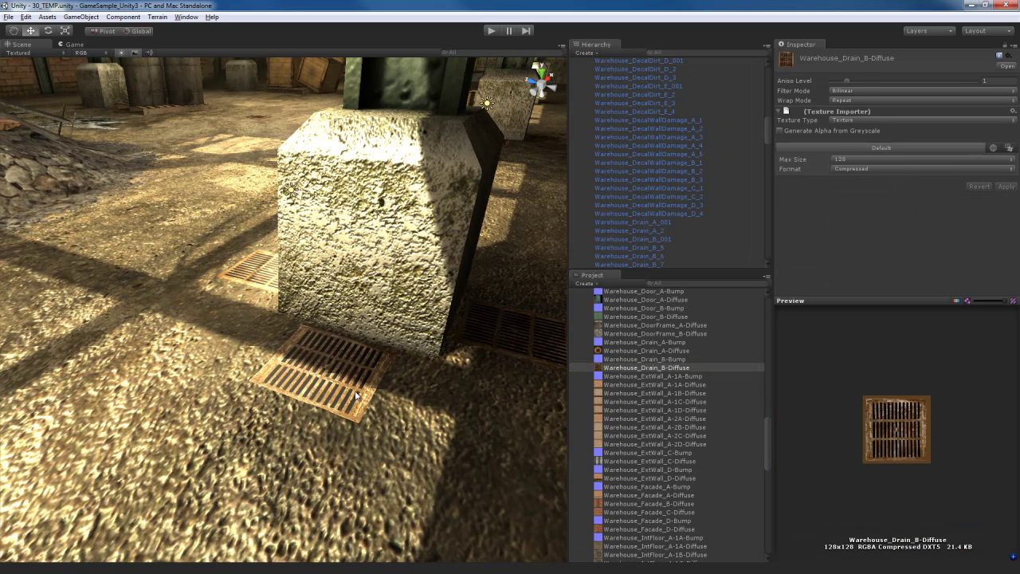
- Locate the floor drain's Warehouse_Drain_B-Bump normal map and apply a Max Size of 128 to it
left_click(336, 352)
left_click(997, 341)
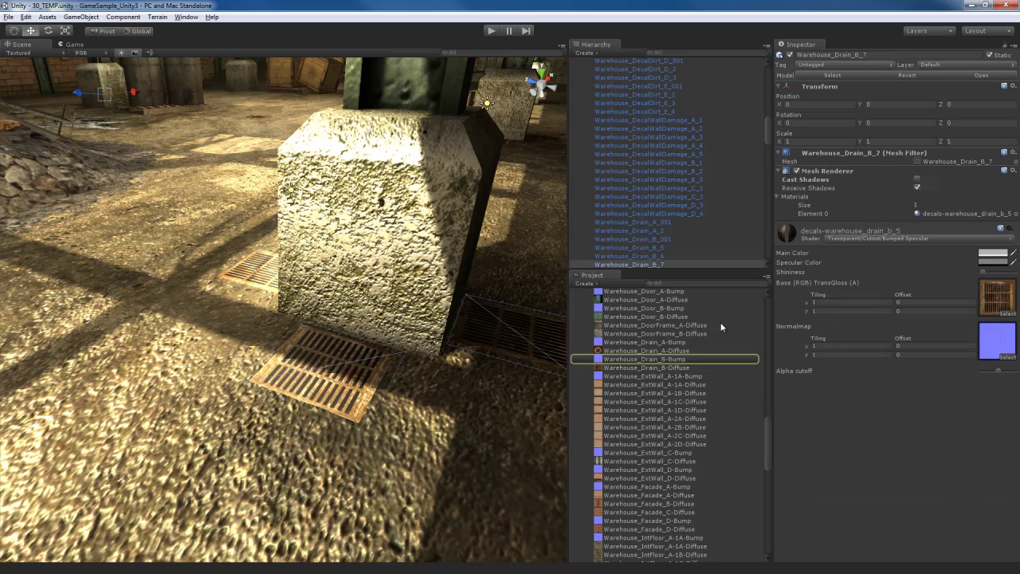
left_click(679, 360)
left_click(913, 162)
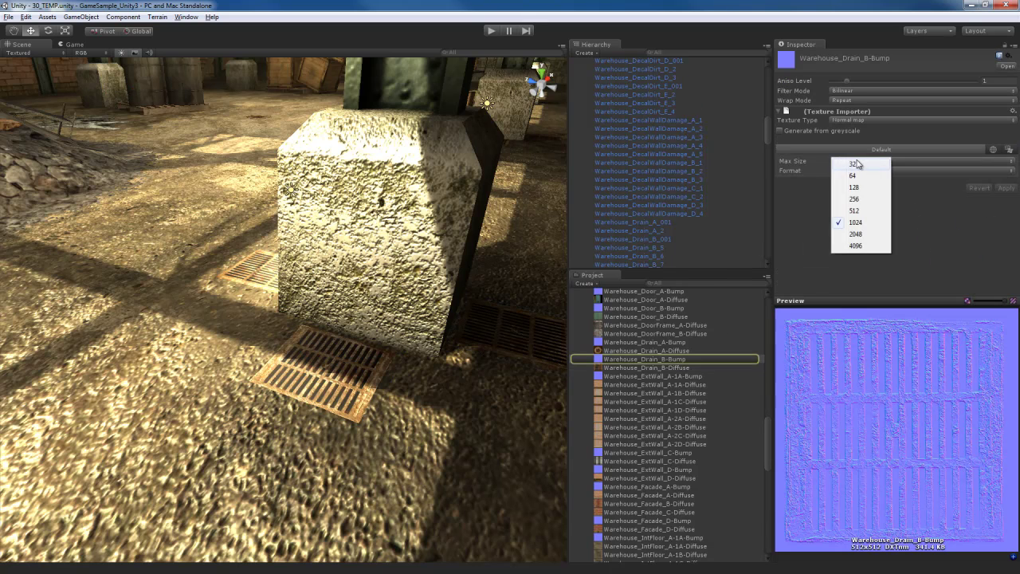
left_click(860, 188)
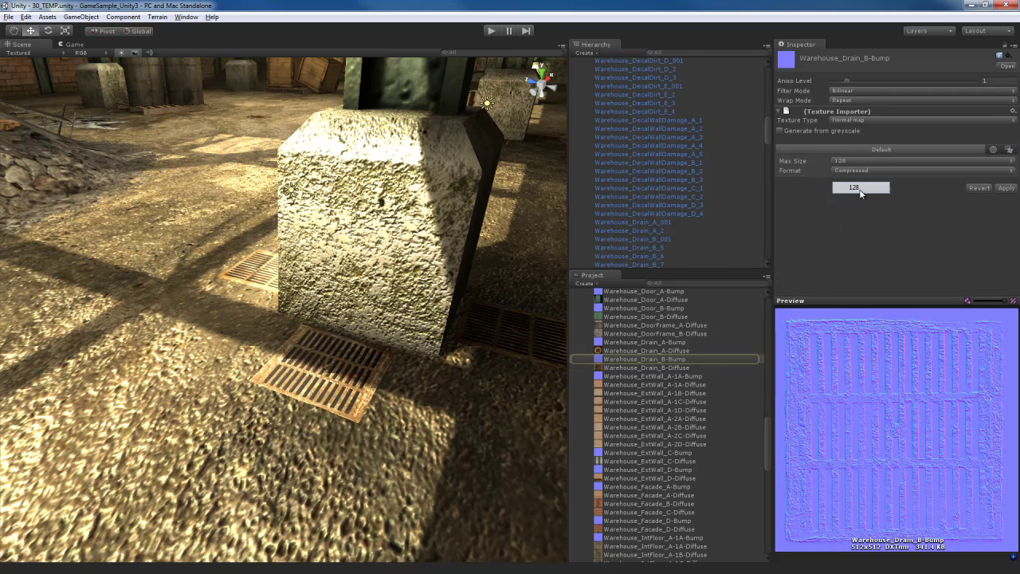
left_click(1007, 188)
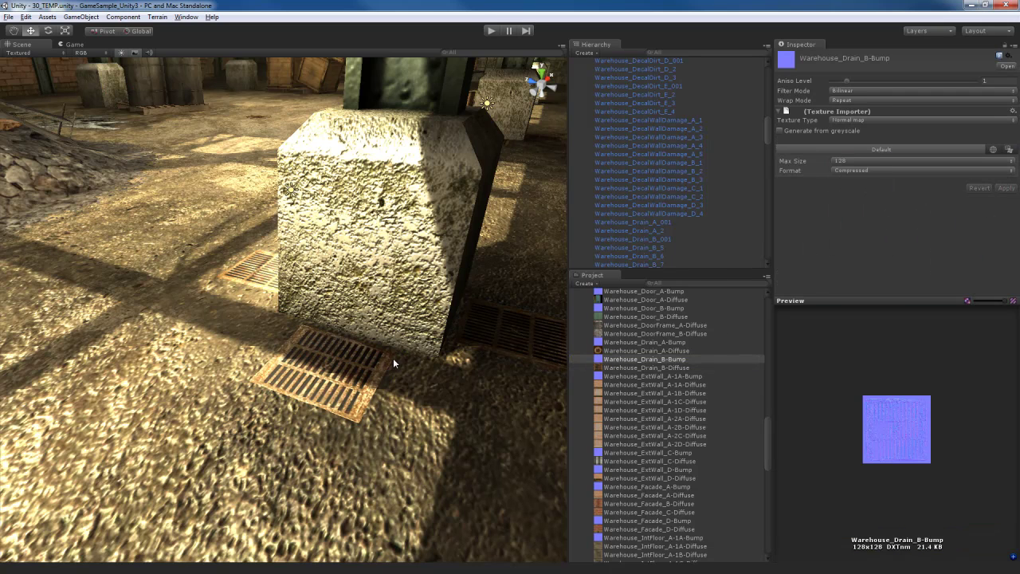
- Examine the warehouse's drains, wall boxes, shutters, floor and crates from several viewpoints to judge the texture quality
right_click_drag(395, 350, 408, 326)
key("d")
key("s")
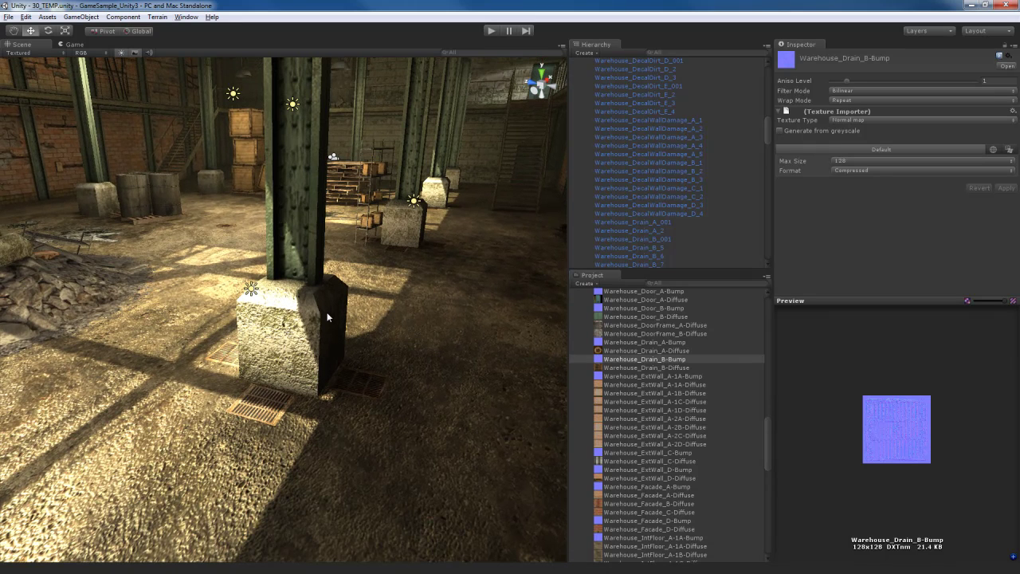
right_click_drag(388, 331, 382, 339)
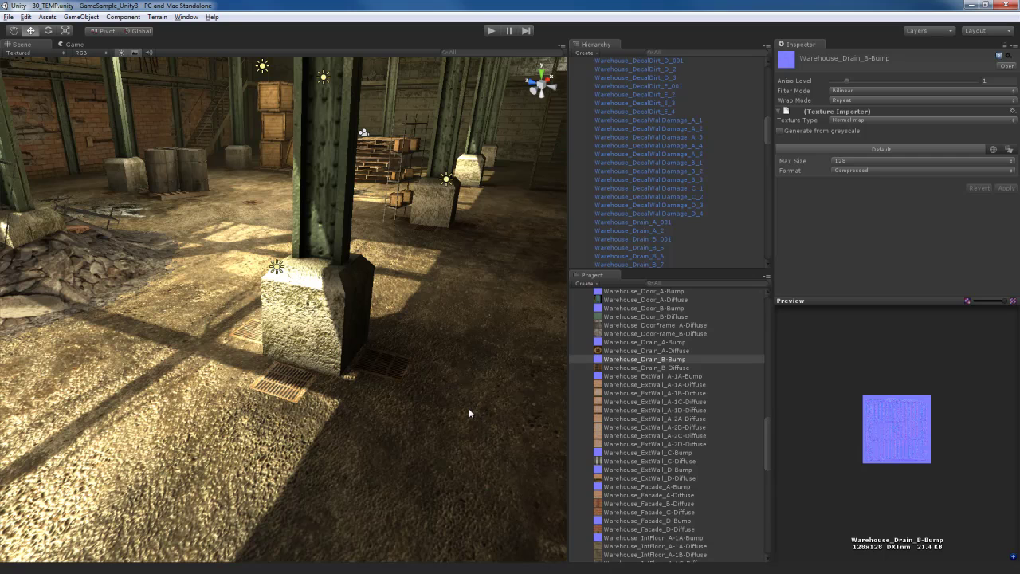
right_click_drag(467, 413, 310, 400)
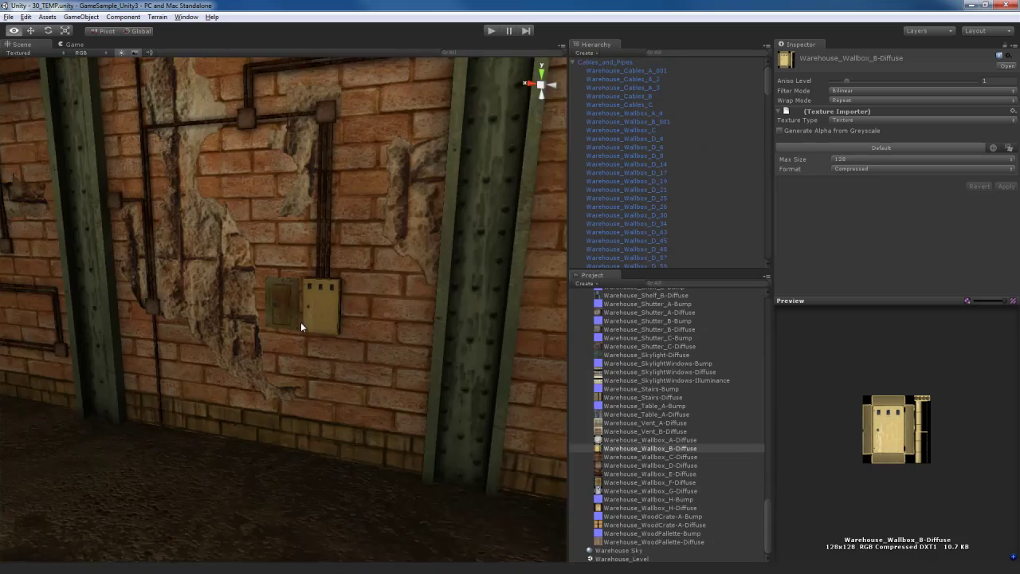
right_click_drag(301, 323, 402, 344)
right_click_drag(368, 366, 368, 366)
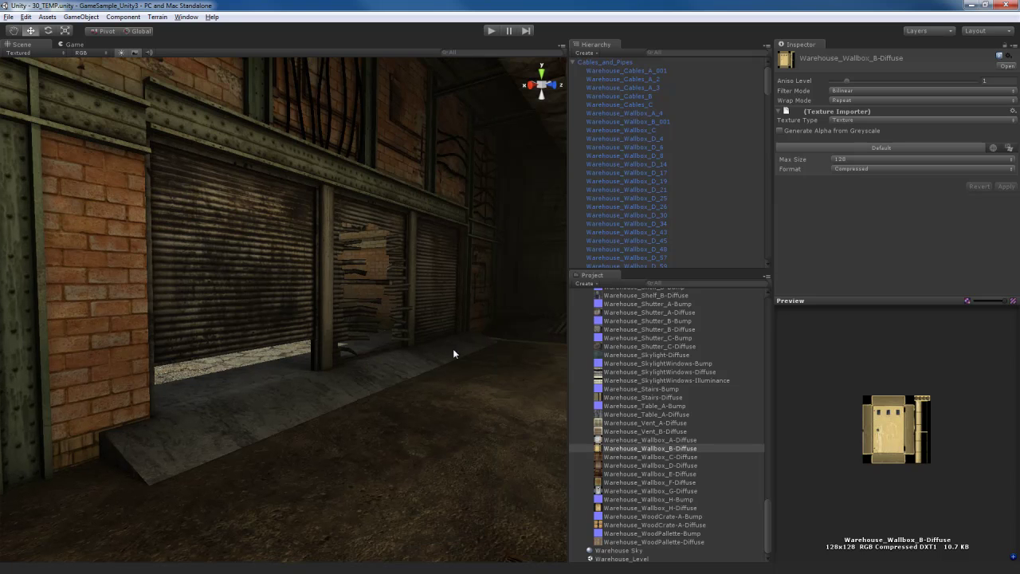
right_click_drag(255, 385, 399, 444)
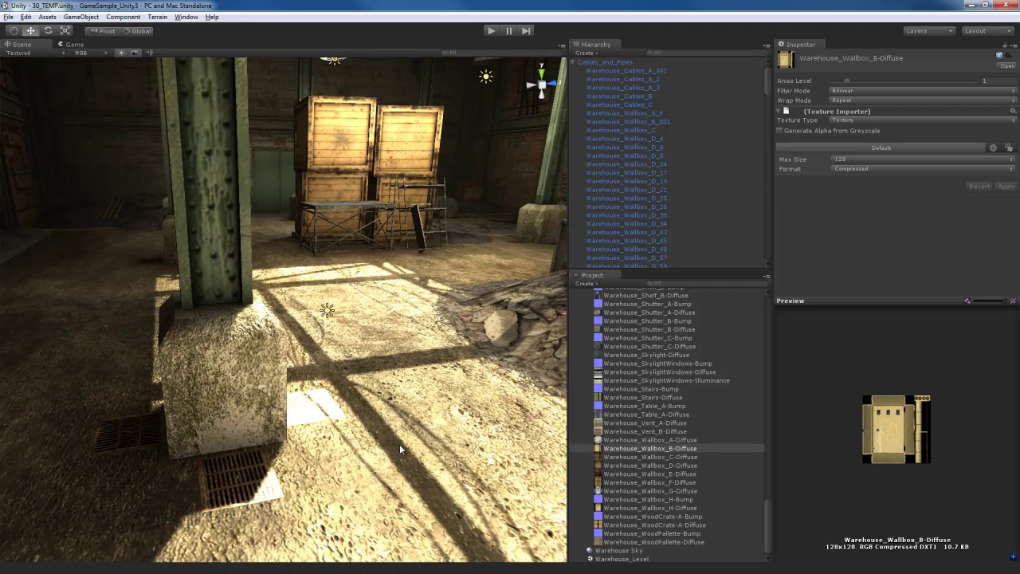
left_click(347, 479)
left_click(348, 479)
right_click_drag(348, 479, 313, 386)
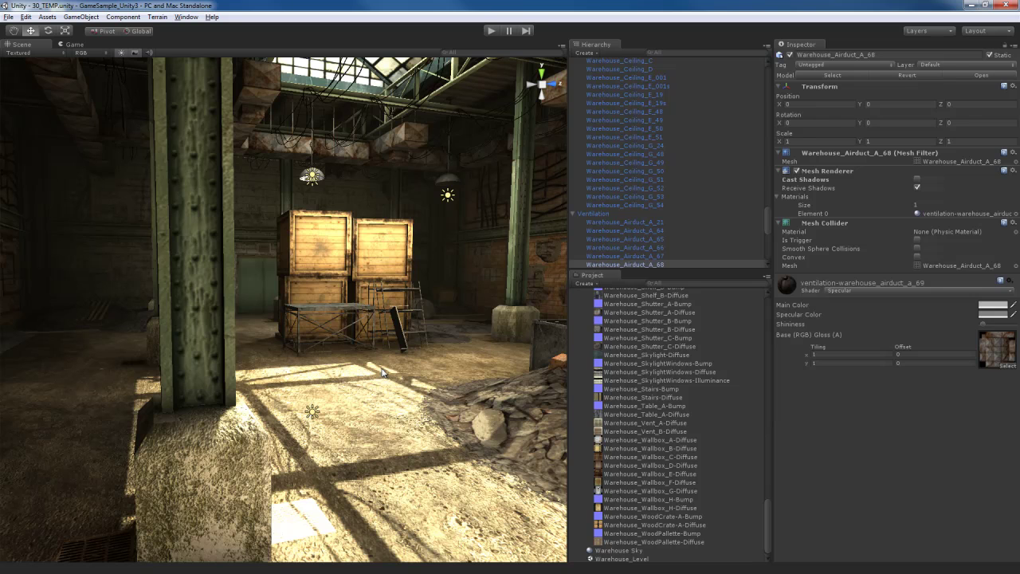